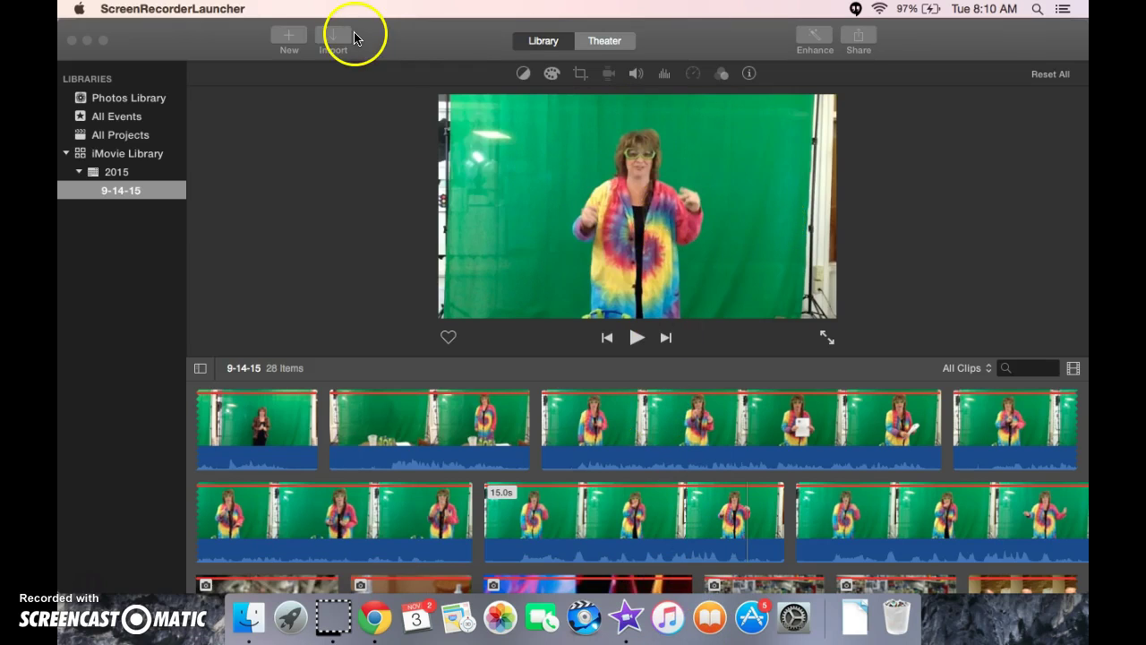
# Open the New (+) popover offering Movie or Trailer.
pyautogui.click(291, 39)
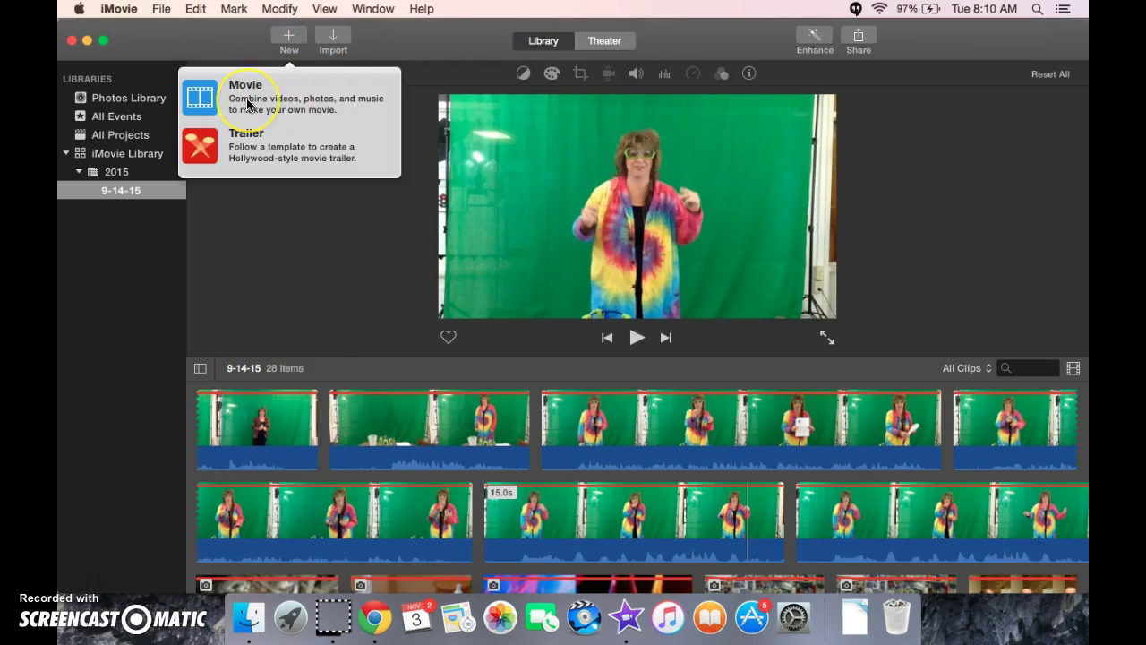
# Choose Movie and browse the Themes grid, keeping No Theme selected.
pyautogui.click(248, 103)
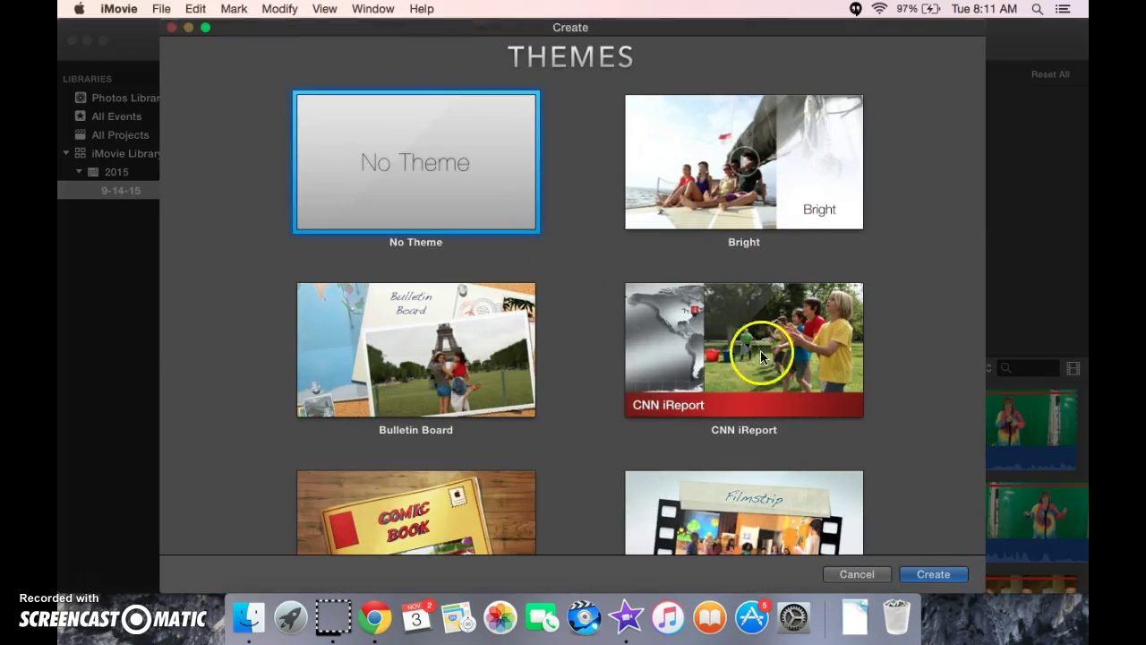
pyautogui.scroll(-5, 722, 381)
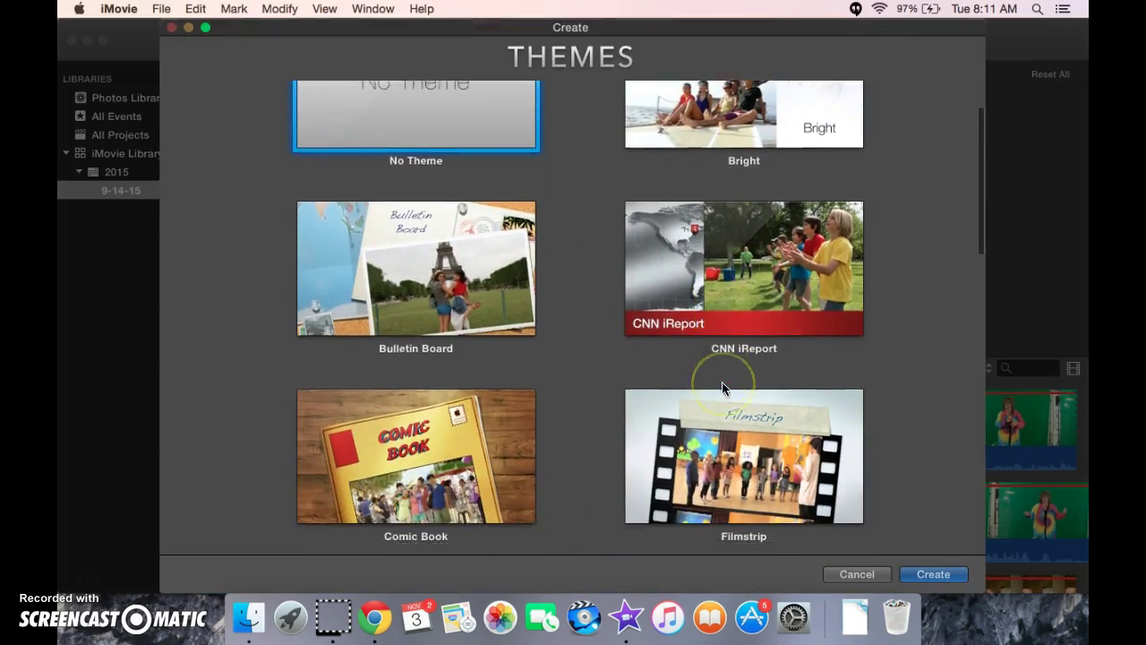
pyautogui.scroll(-2, 722, 381)
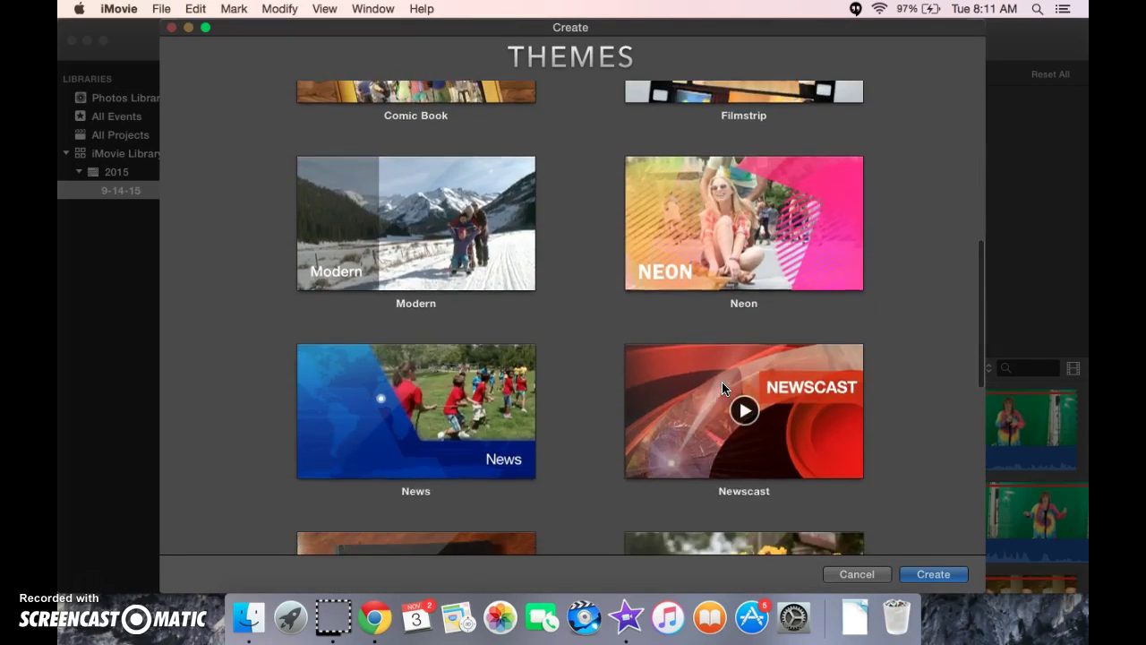
pyautogui.scroll(5, 722, 387)
pyautogui.scroll(2, 722, 387)
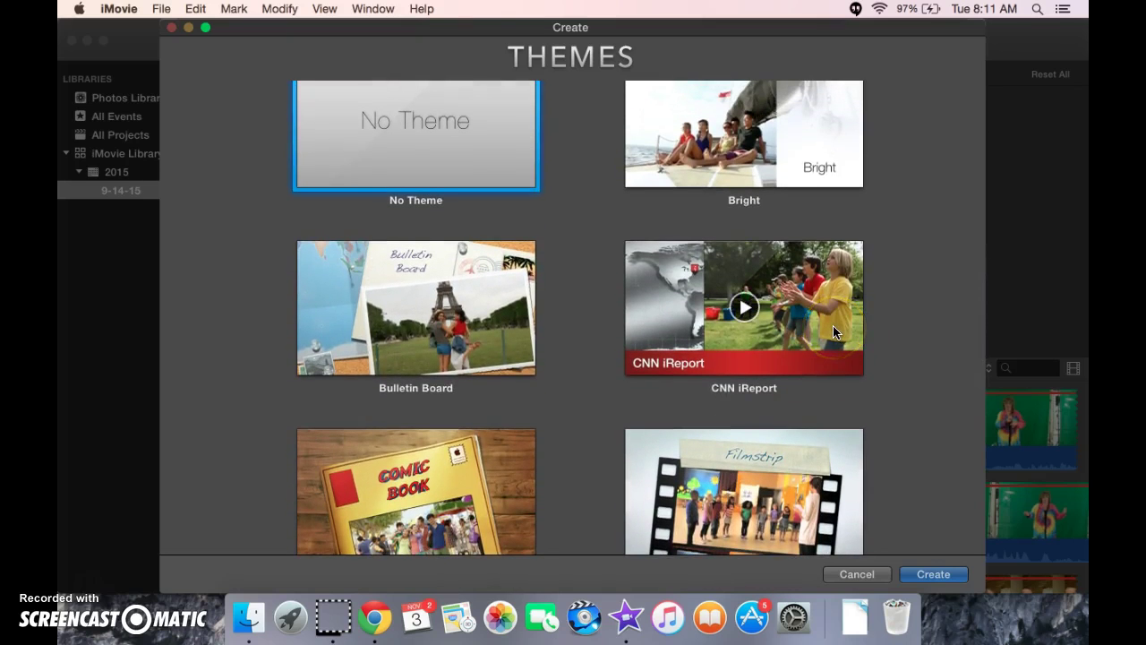
pyautogui.scroll(1, 833, 326)
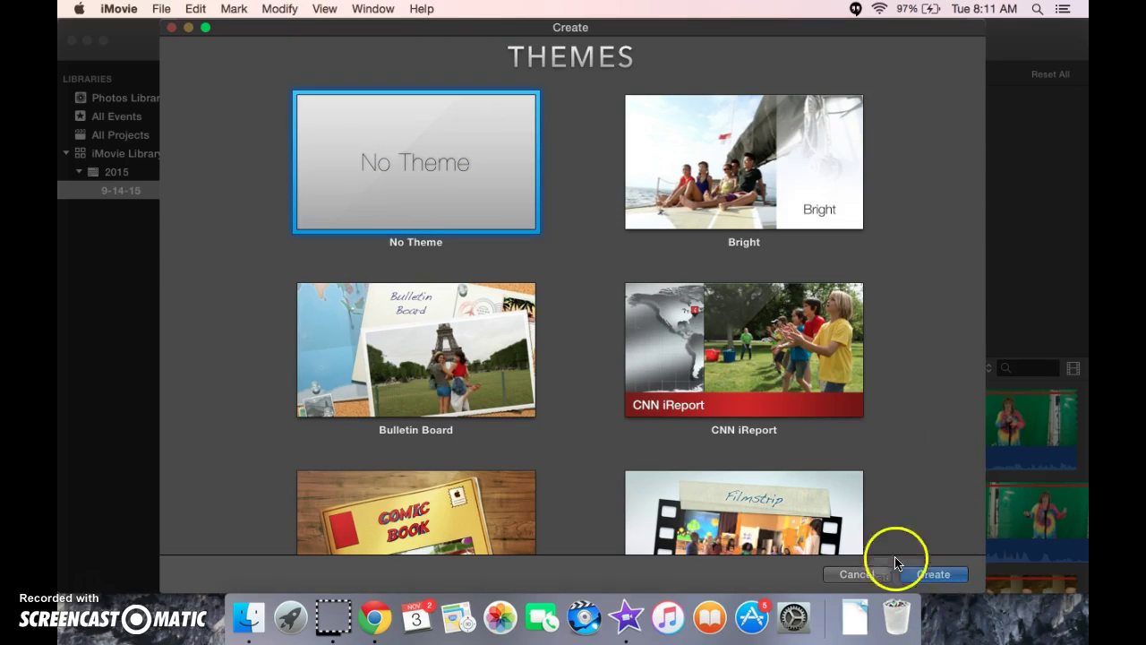
# Create the no-theme movie named 'giver a title' in event 9-14-15.
pyautogui.click(948, 582)
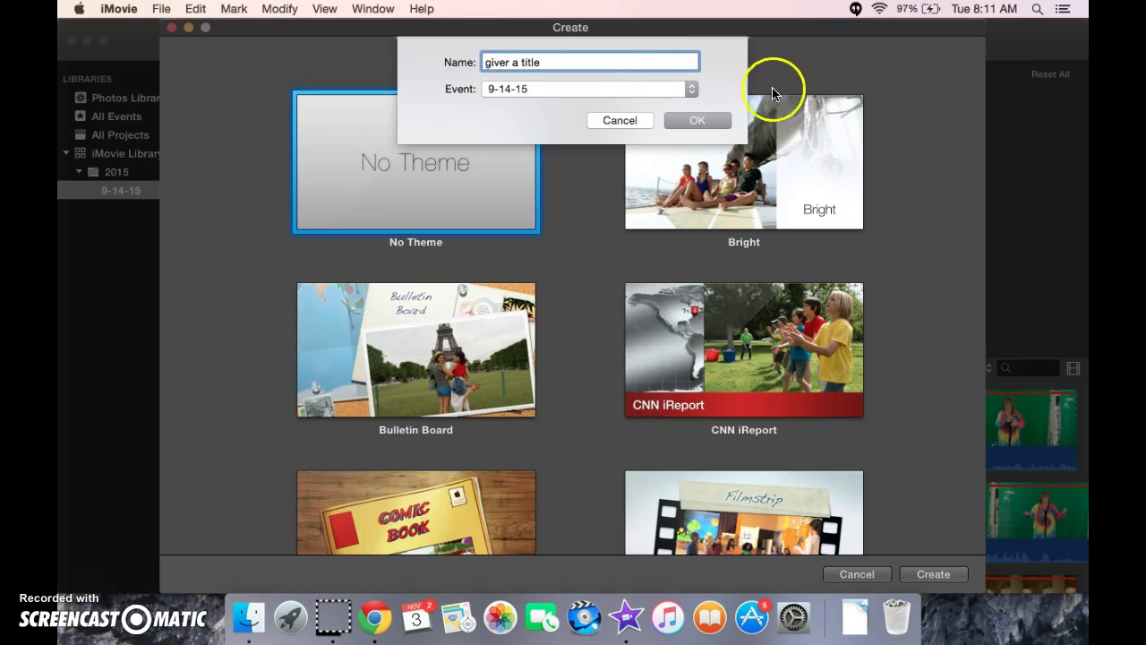
pyautogui.click(701, 121)
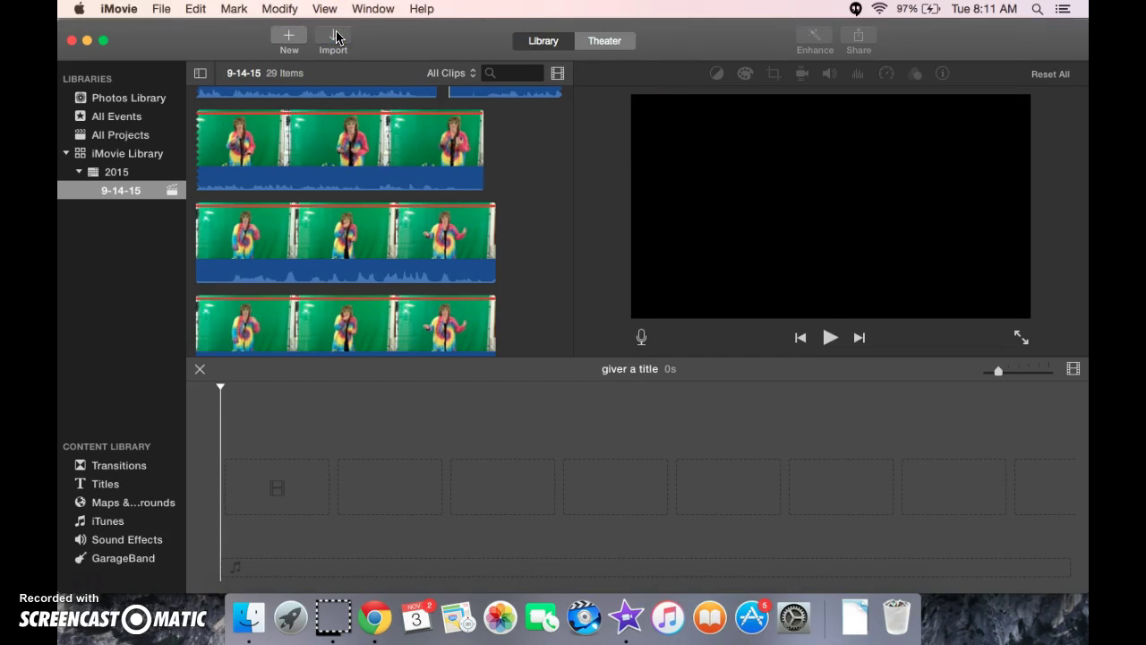
# Open the Import window and expand the home folder's Downloads folder.
pyautogui.click(334, 37)
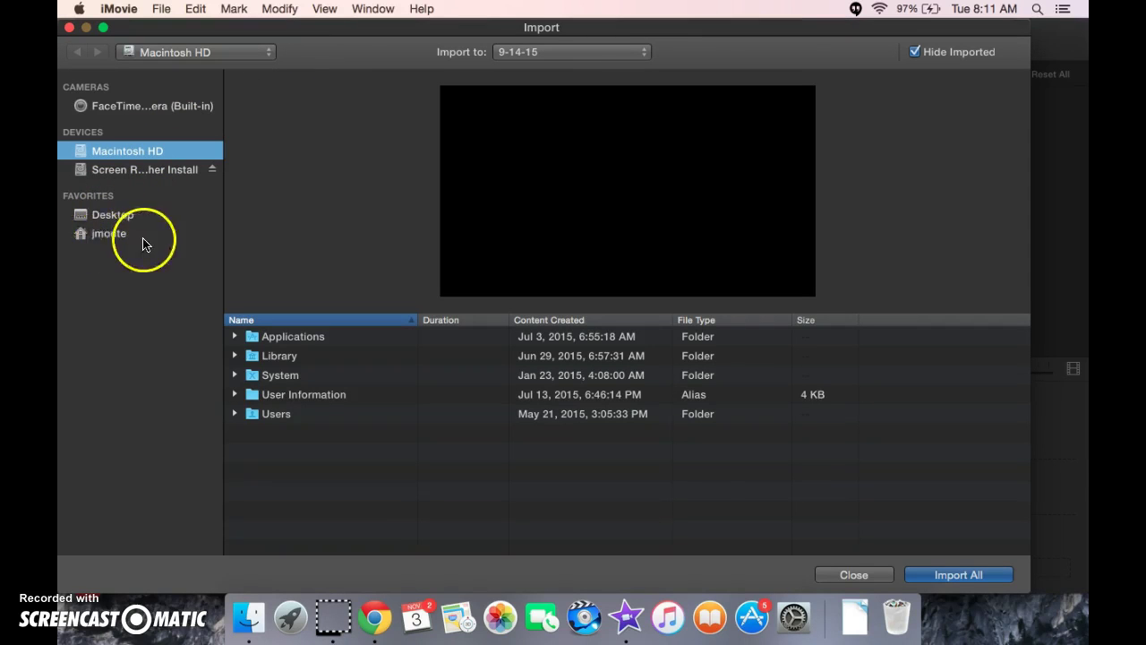
pyautogui.click(103, 235)
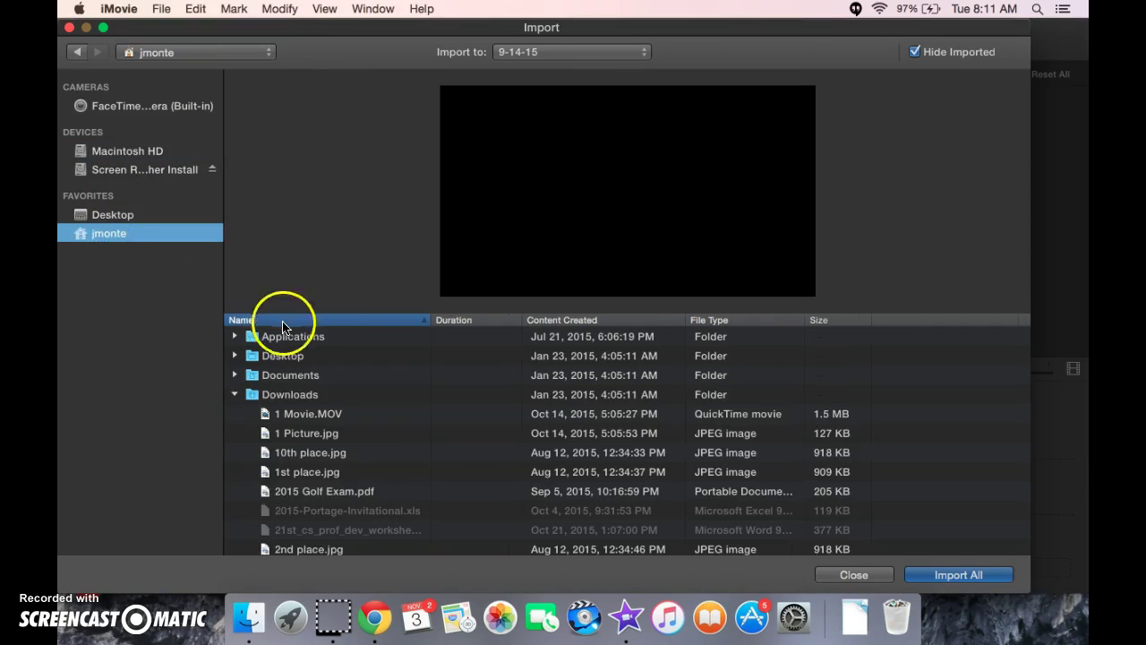
pyautogui.click(234, 394)
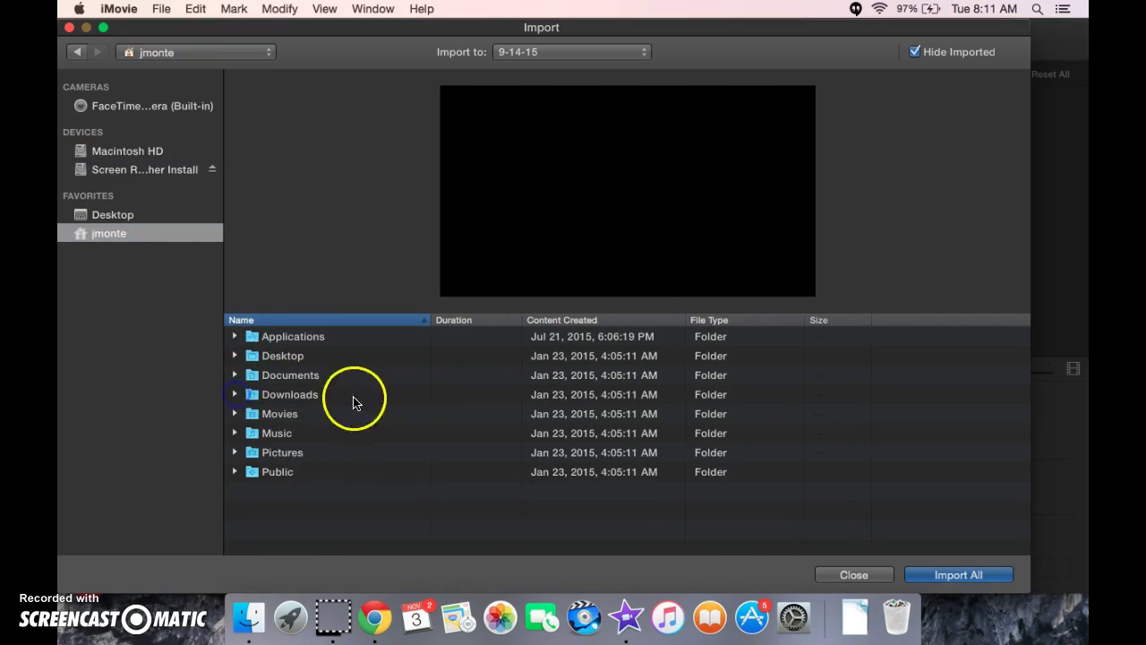
pyautogui.click(235, 394)
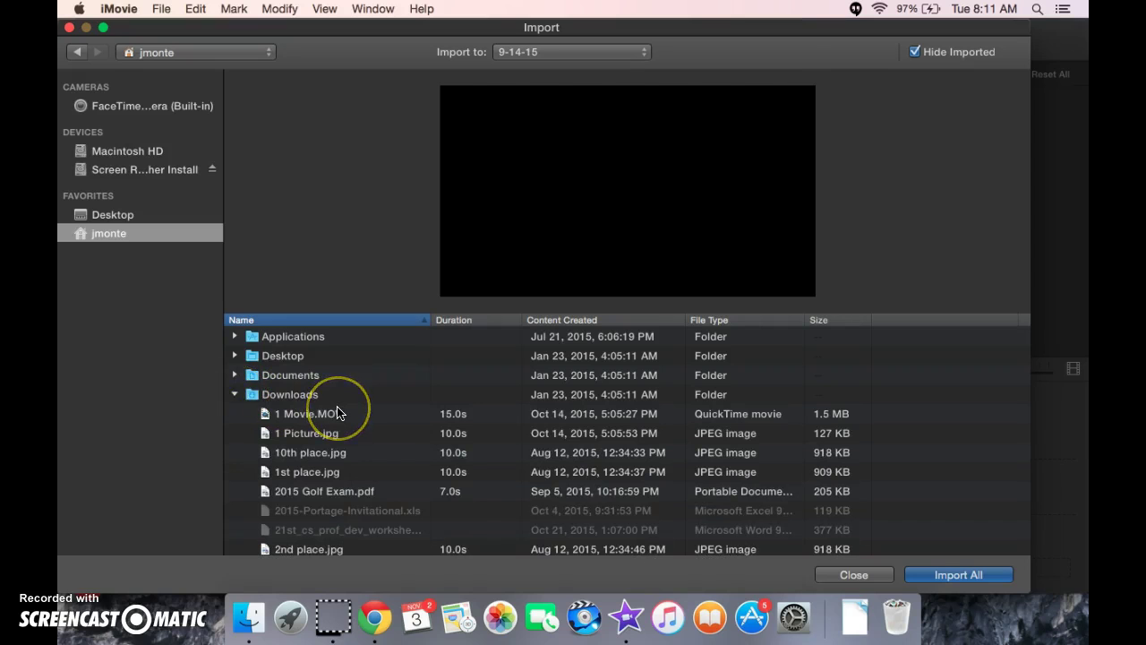
# Select 1 Movie.MOV and 1 Picture.jpg and import them into the event.
pyautogui.click(327, 418)
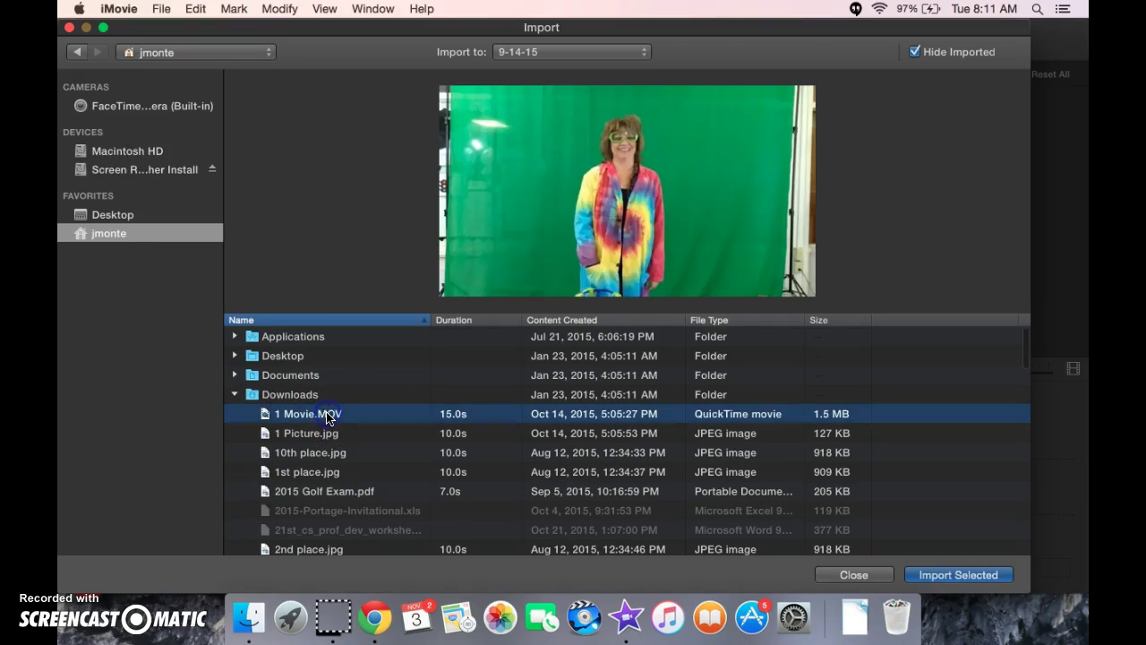
pyautogui.scroll(-3, 320, 493)
pyautogui.scroll(3, 320, 502)
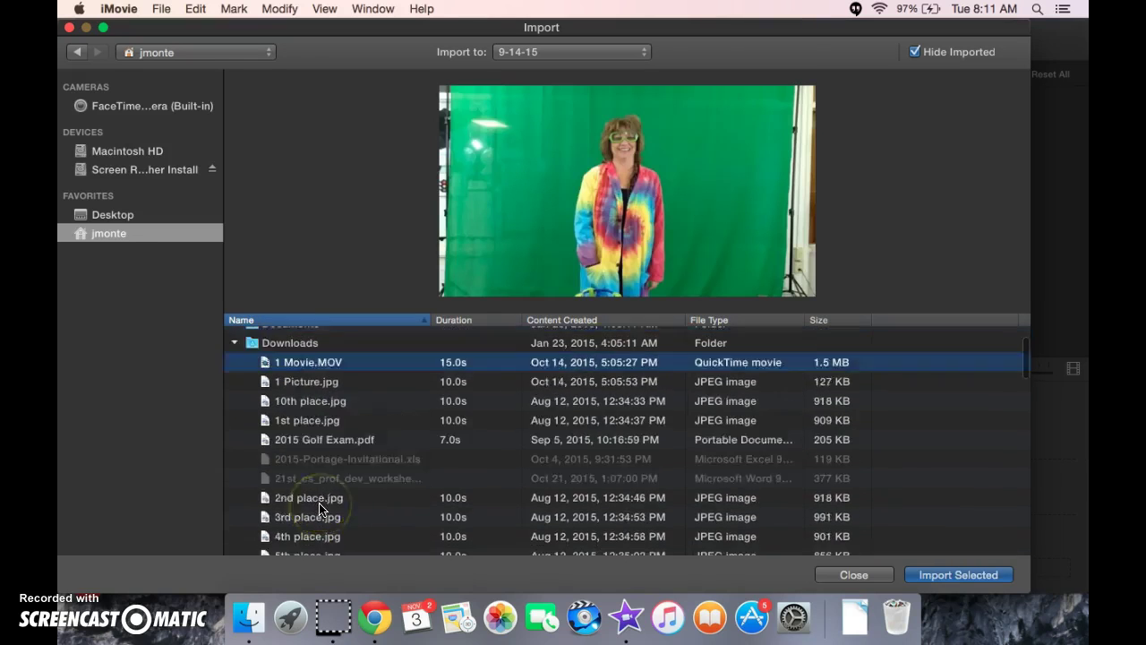
pyautogui.scroll(-8, 356, 511)
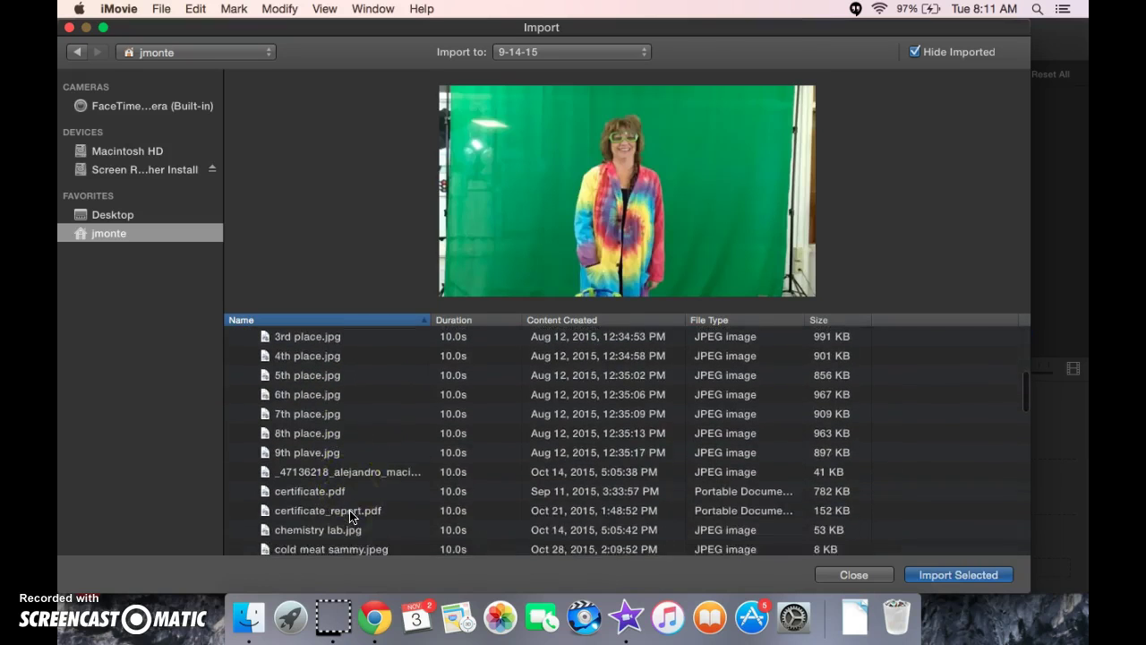
pyautogui.scroll(-4, 351, 517)
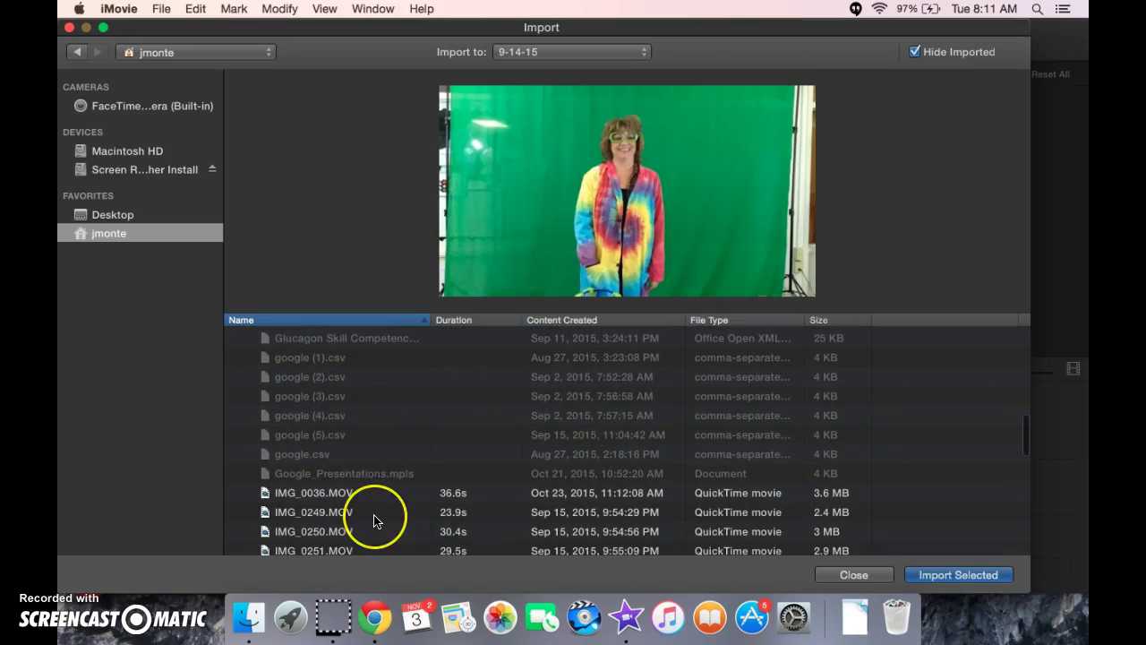
pyautogui.scroll(-5, 370, 523)
pyautogui.scroll(10, 374, 522)
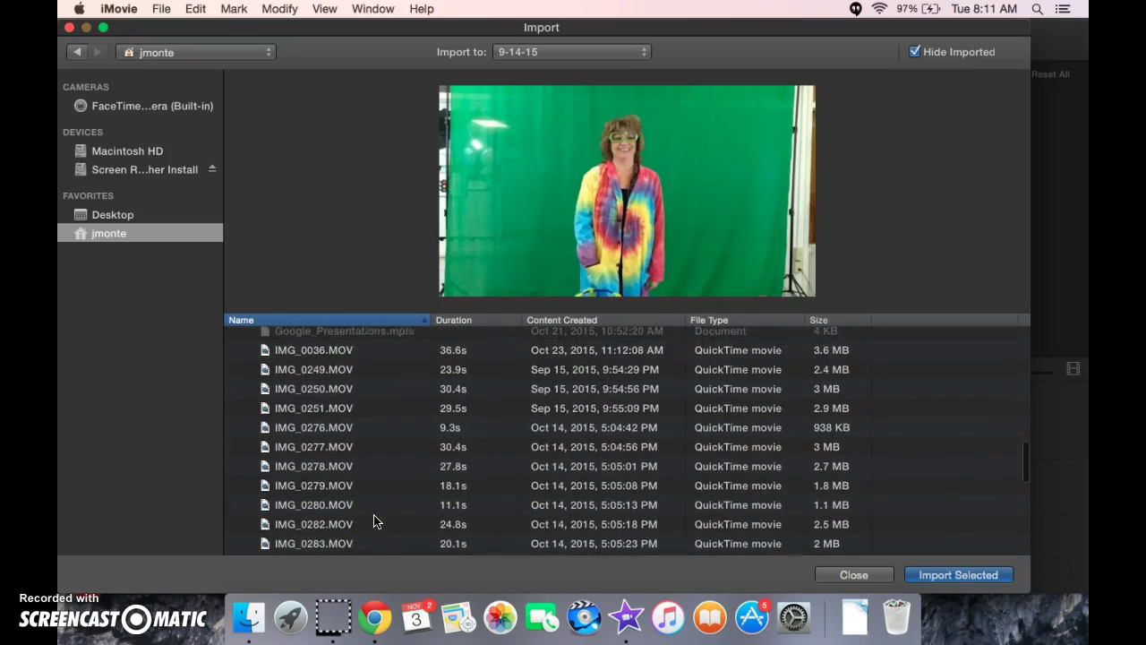
pyautogui.scroll(6, 374, 522)
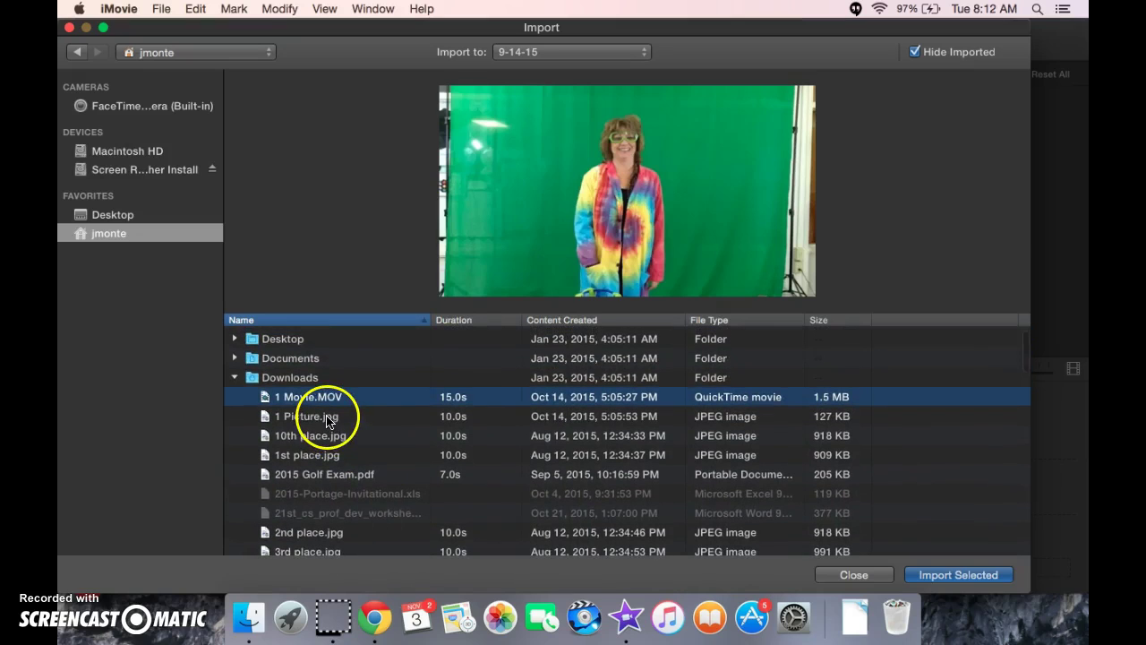
pyautogui.keyDown('shift'); pyautogui.click(301, 419); pyautogui.keyUp('shift')
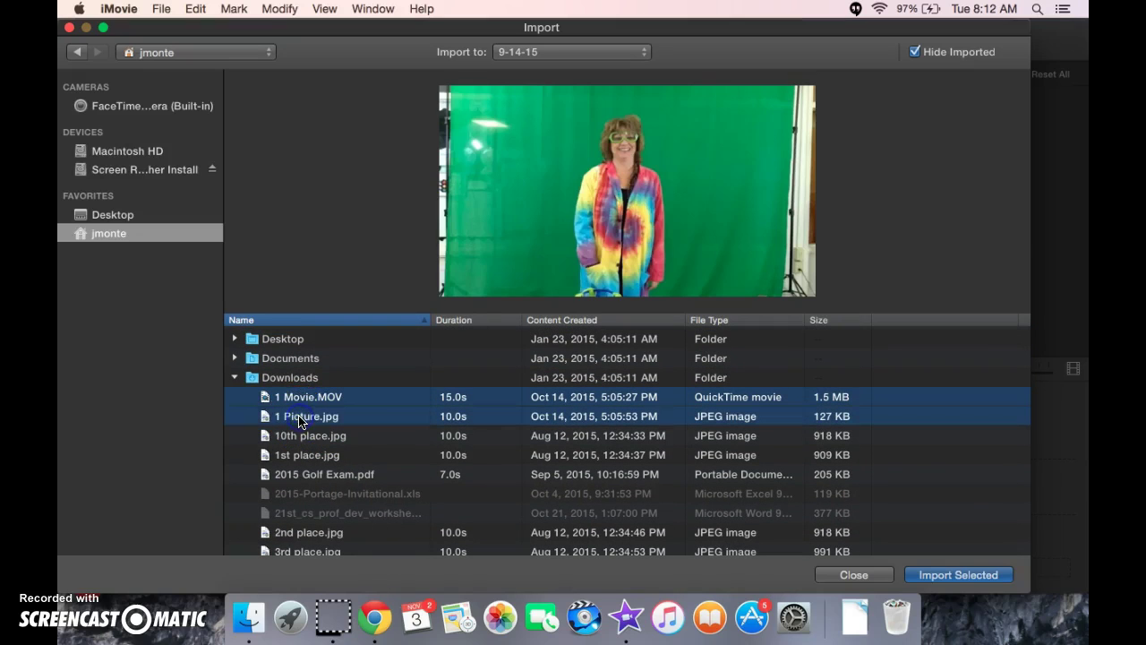
pyautogui.click(974, 576)
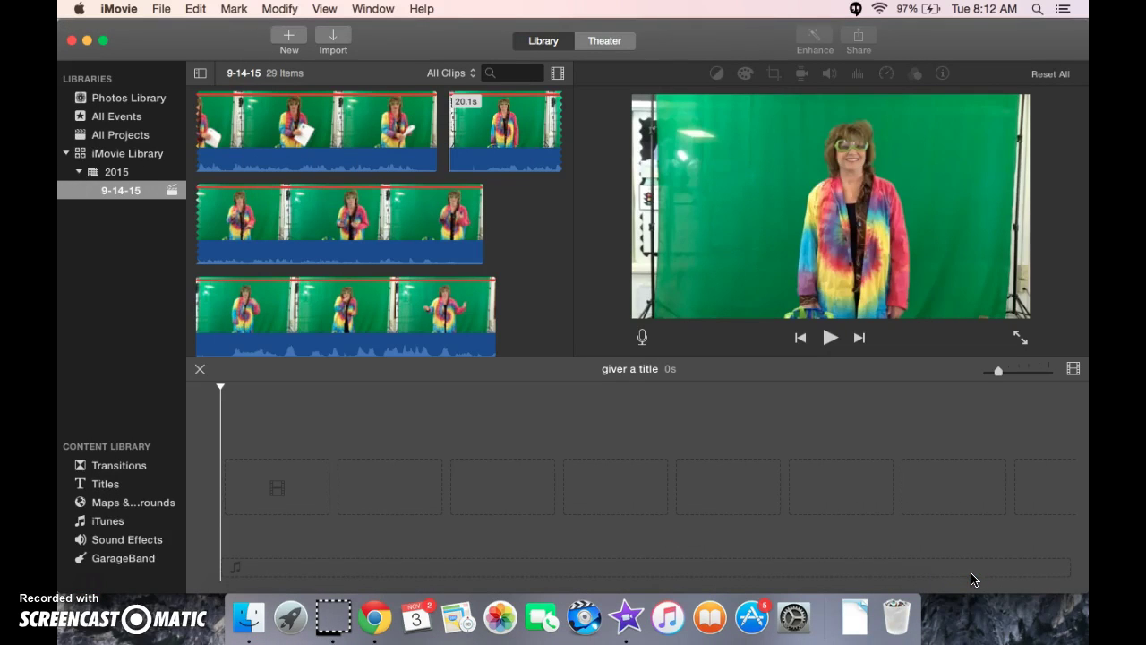
# Filter the browser to All Clips and drag the 1 Picture lab photo into the timeline.
pyautogui.click(743, 489)
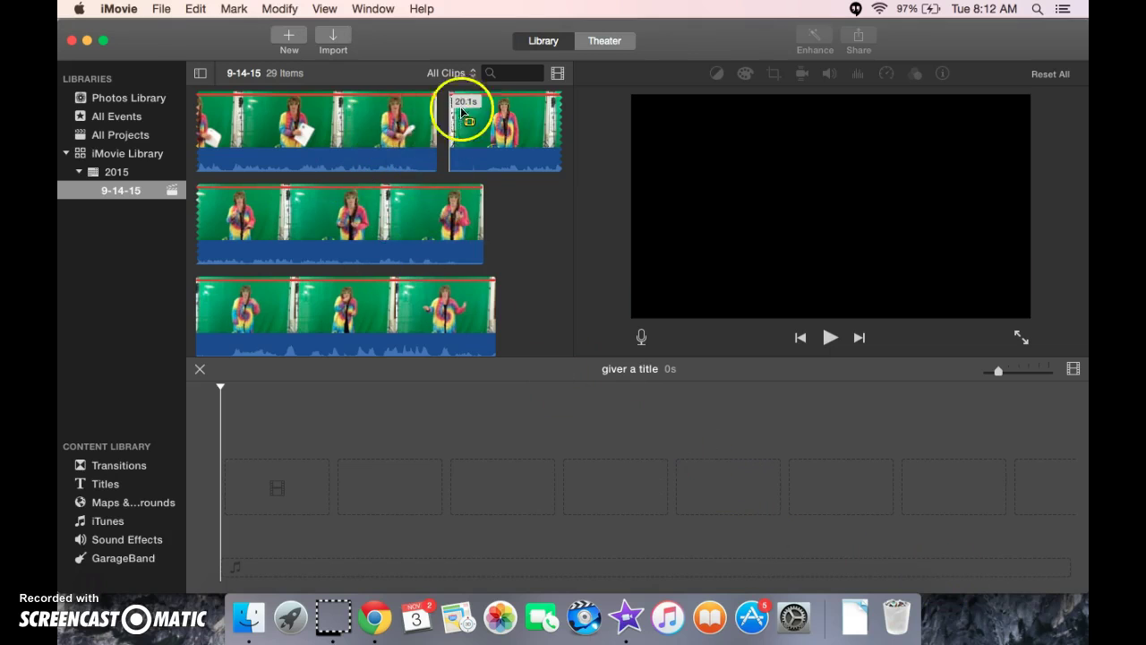
pyautogui.click(471, 73)
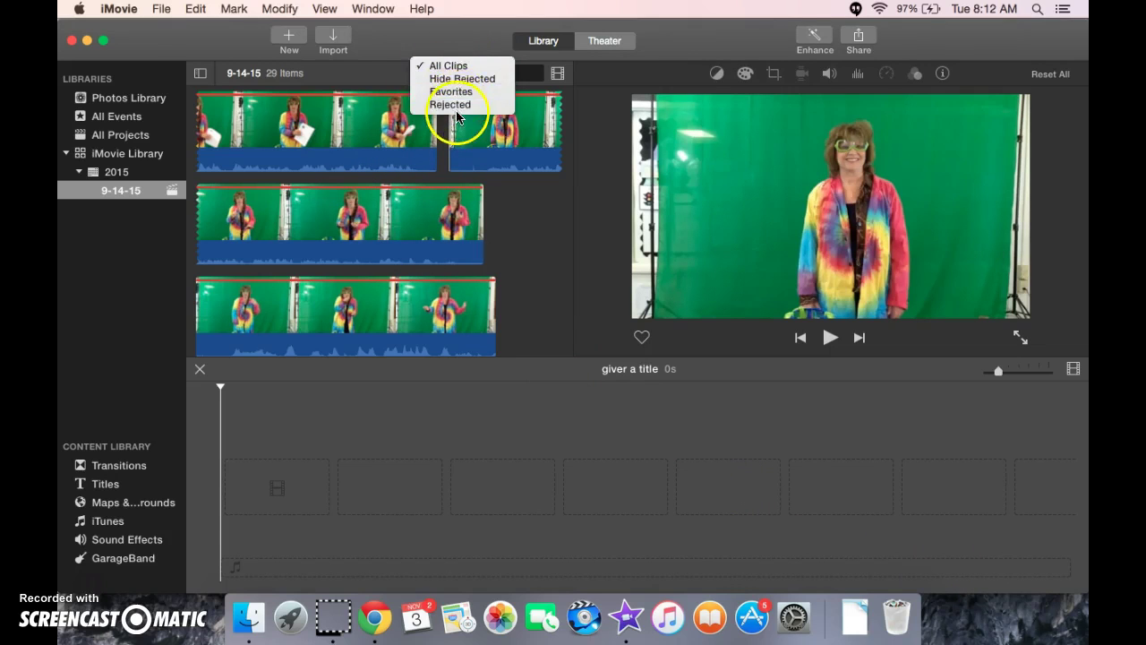
pyautogui.click(445, 66)
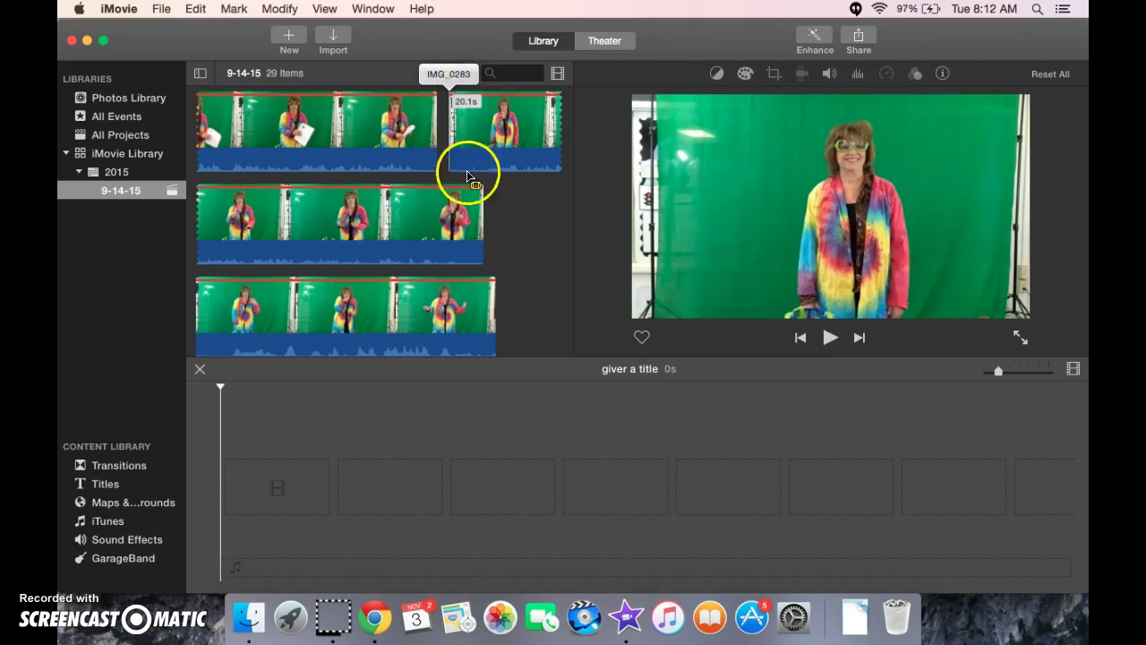
pyautogui.scroll(-10, 467, 188)
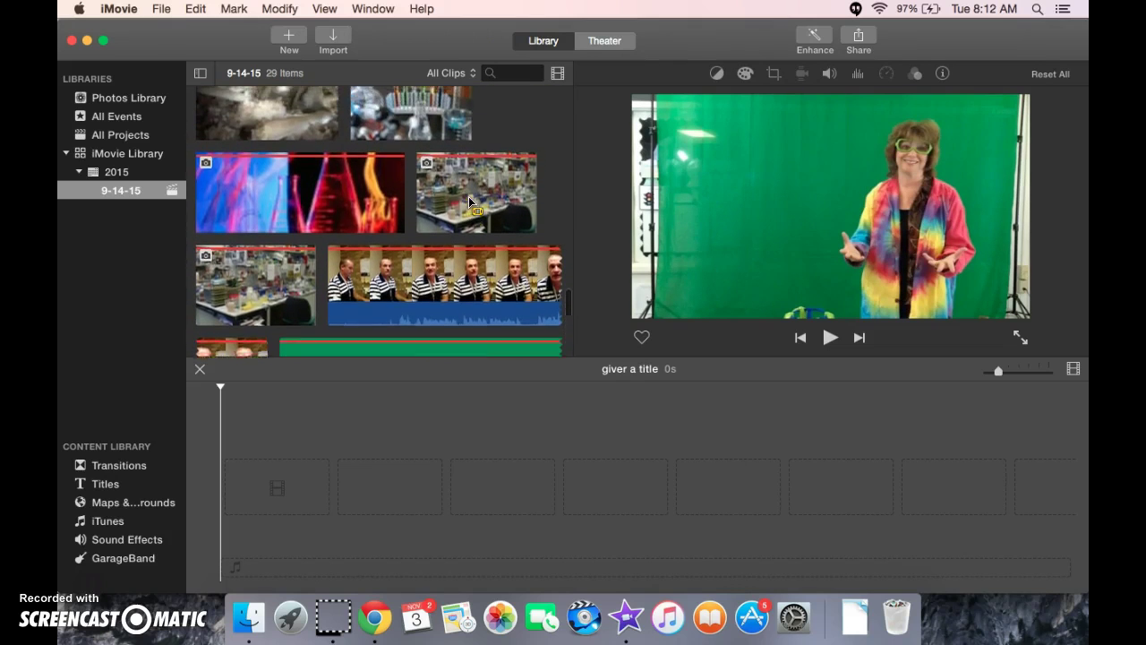
pyautogui.scroll(-2, 470, 201)
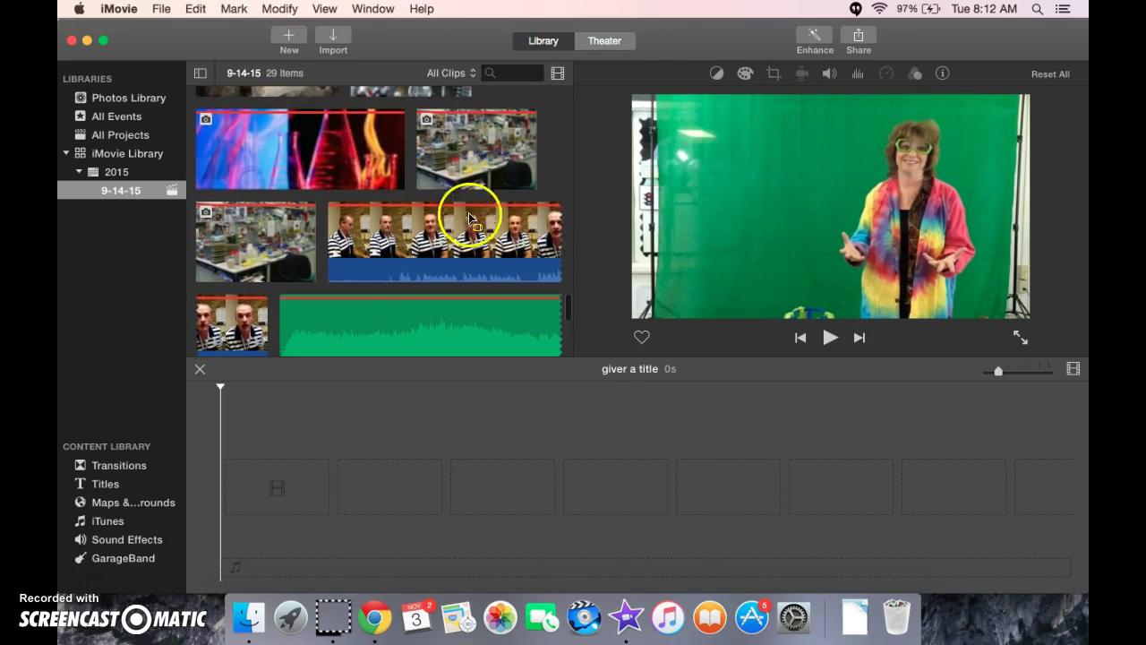
pyautogui.click(463, 135)
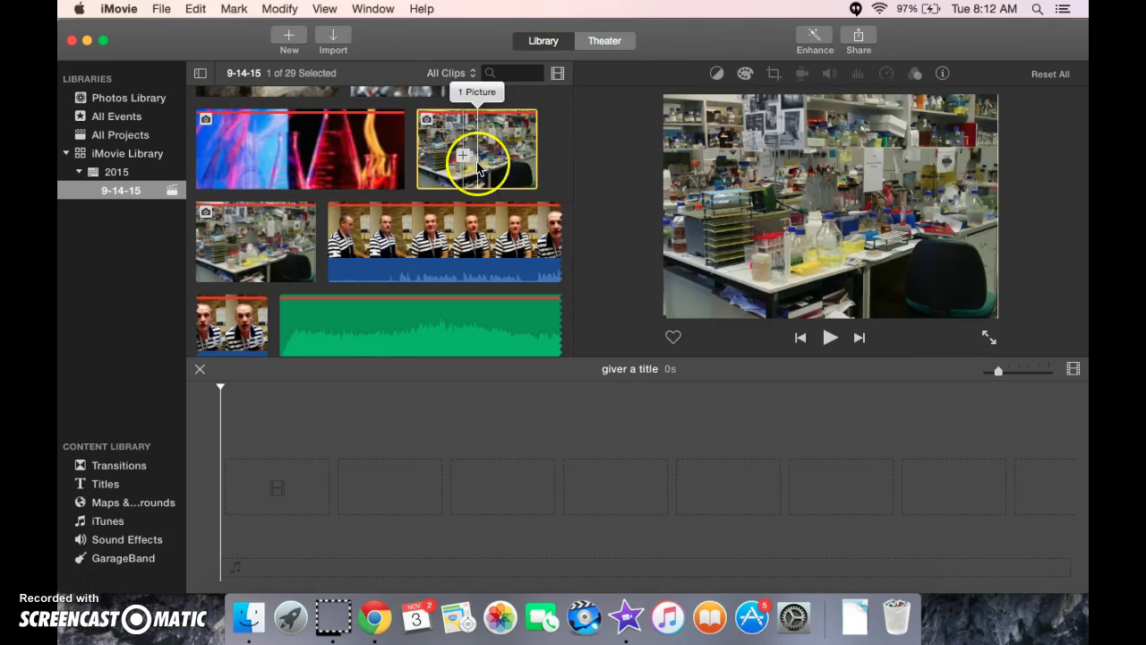
pyautogui.moveTo(478, 170); pyautogui.dragTo(253, 492)
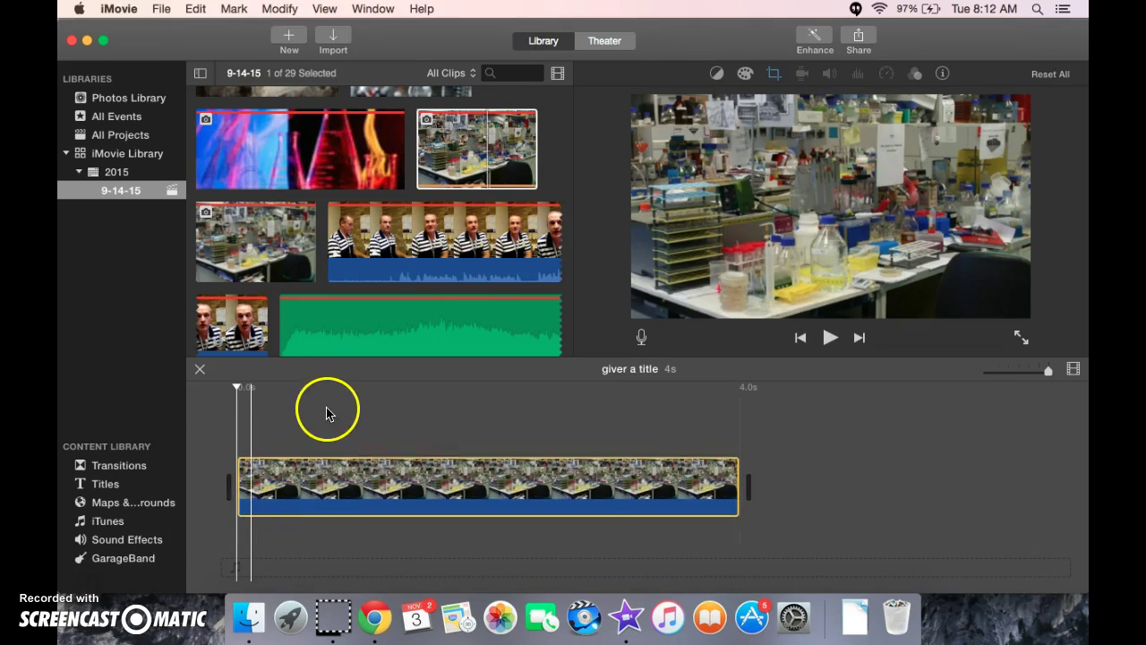
# Drag the 15-second green-screen clip above the lab photo and zoom the timeline out.
pyautogui.scroll(4, 424, 220)
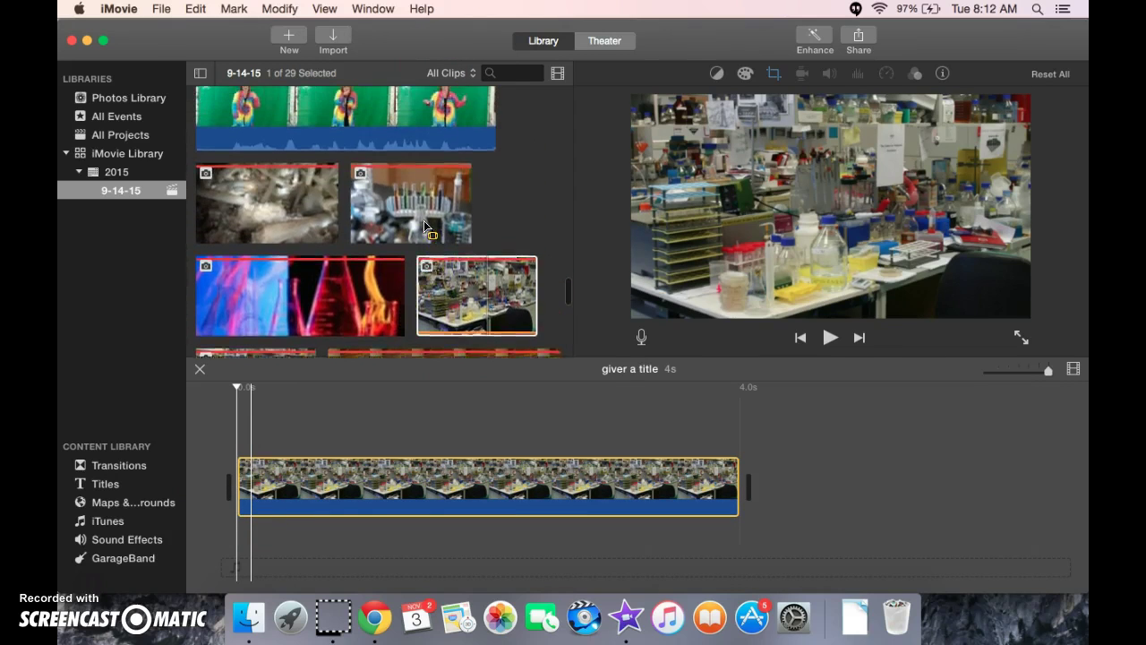
pyautogui.scroll(3, 425, 228)
pyautogui.click(385, 255)
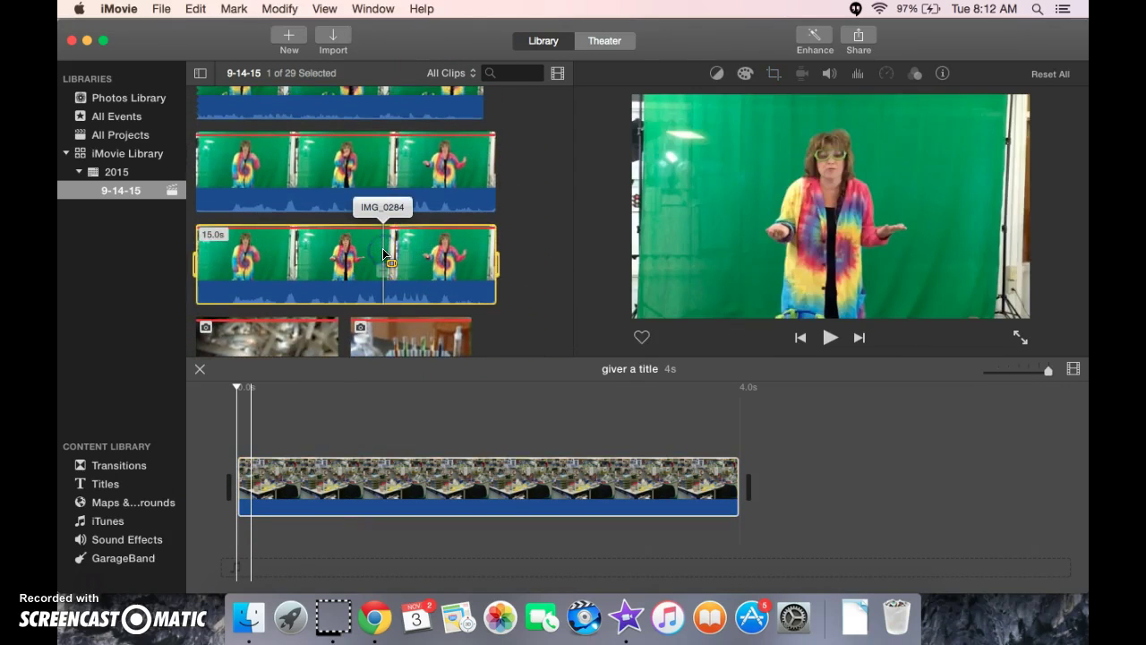
pyautogui.click(311, 262)
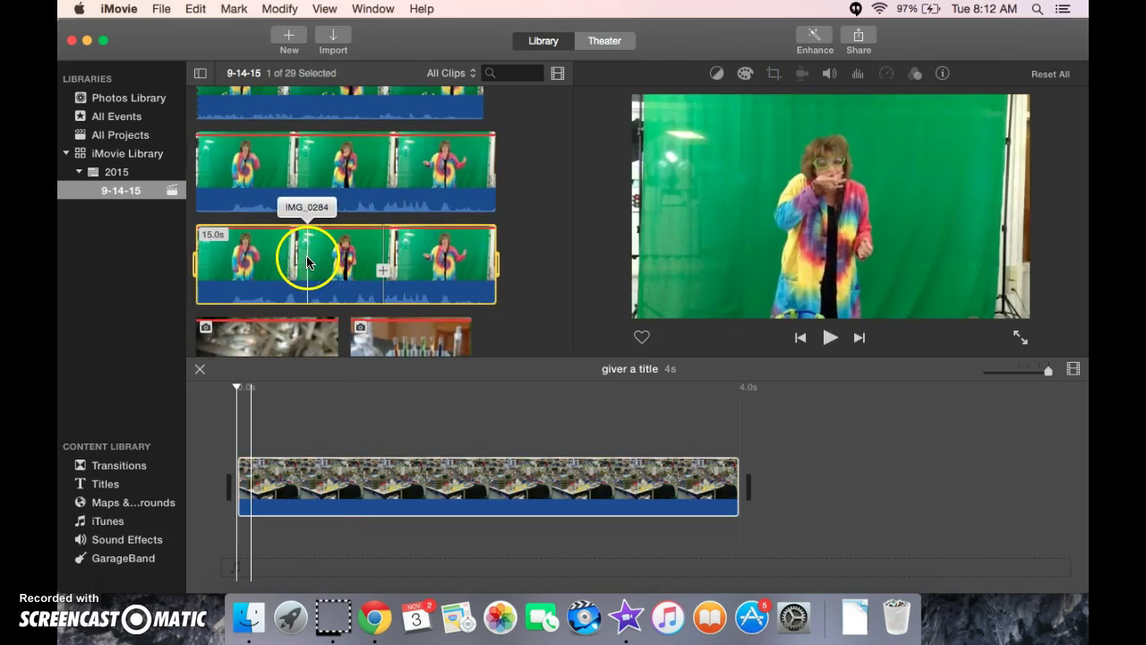
pyautogui.moveTo(308, 288); pyautogui.dragTo(251, 424)
pyautogui.click(502, 418)
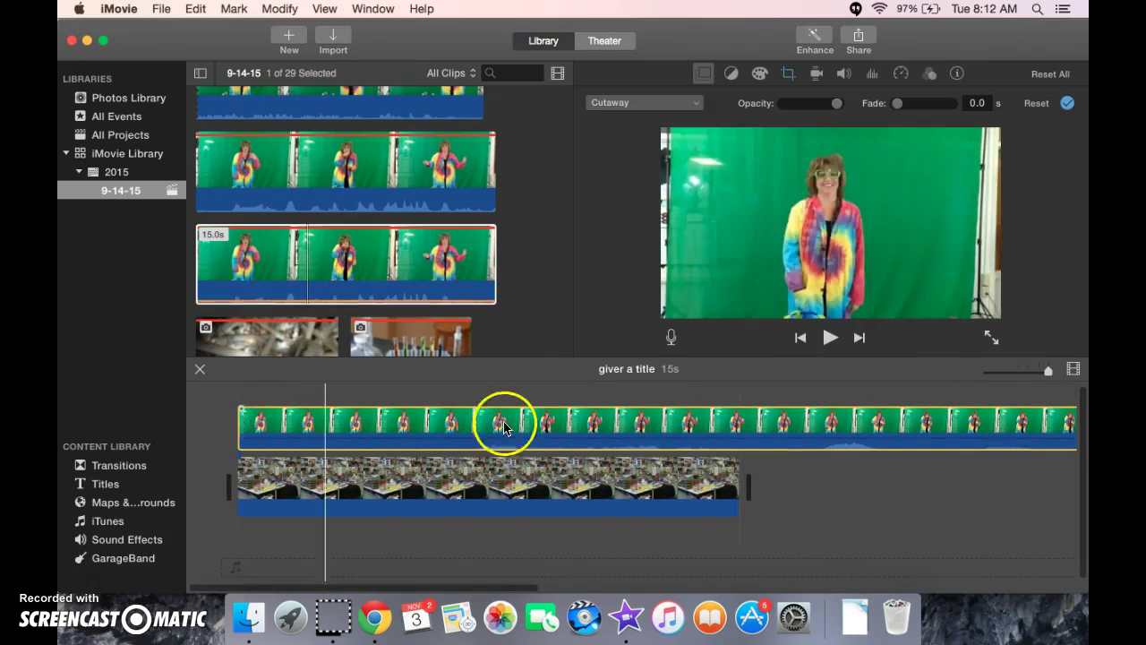
pyautogui.moveTo(1049, 378); pyautogui.dragTo(1034, 378)
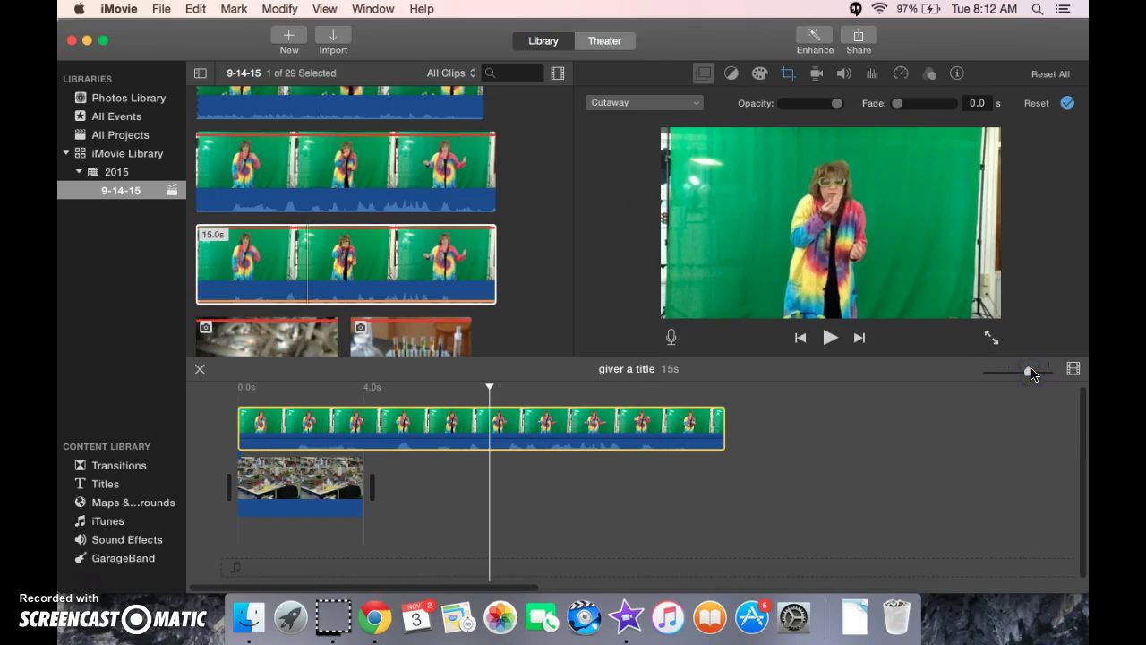
# Stretch the lab photo to 15.0s to match the green clip, then reselect the green clip.
pyautogui.click(330, 501)
pyautogui.moveTo(359, 509); pyautogui.dragTo(717, 504)
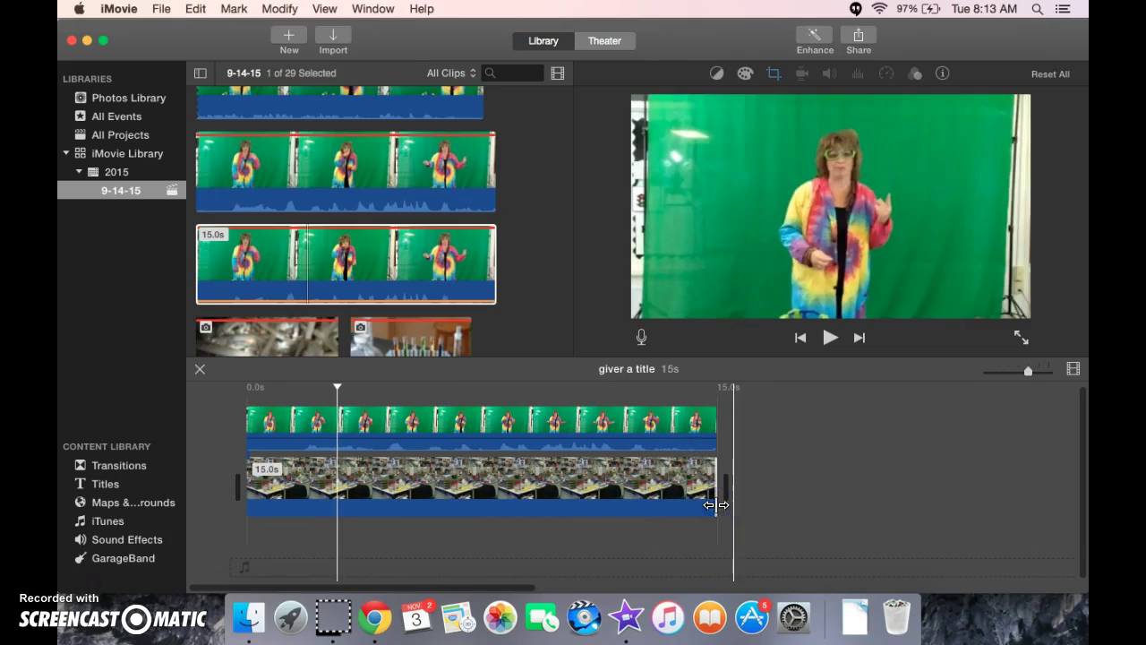
pyautogui.click(286, 429)
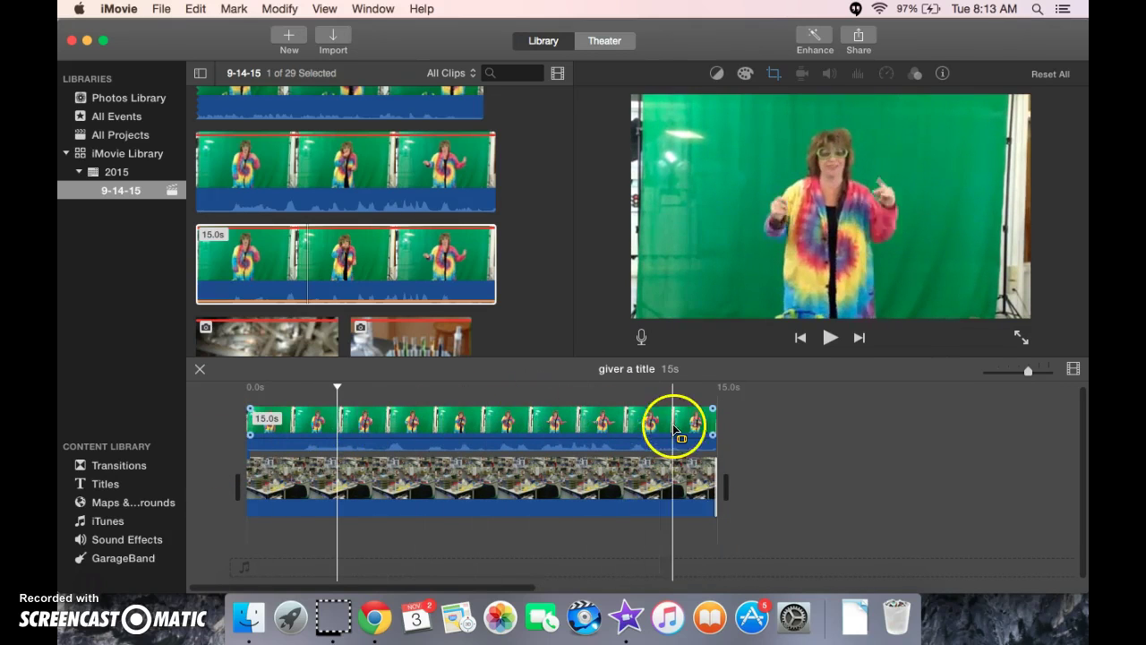
pyautogui.click(819, 440)
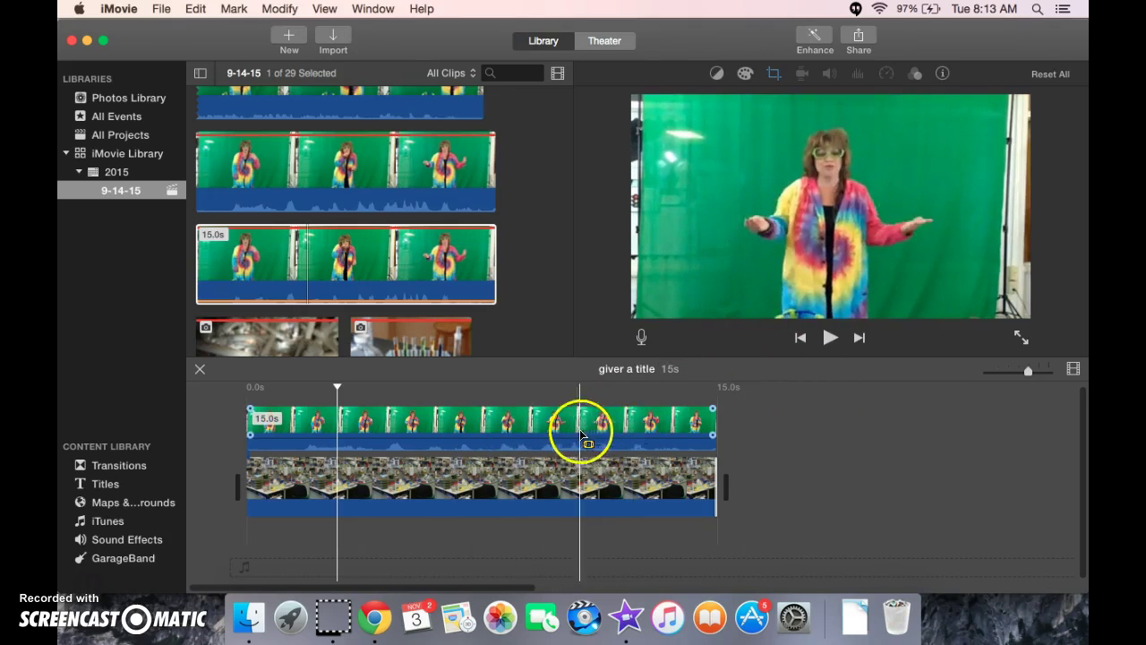
pyautogui.click(609, 428)
pyautogui.click(609, 429)
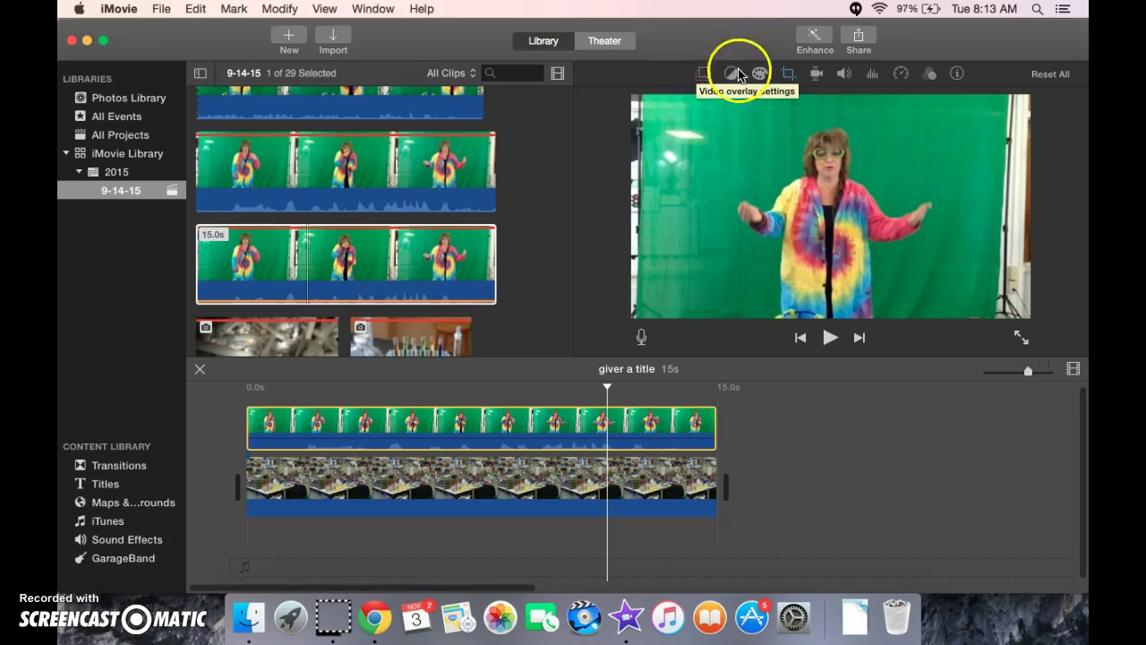
# Switch the green clip's video overlay mode from Cutaway to Green/Blue Screen.
pyautogui.click(703, 77)
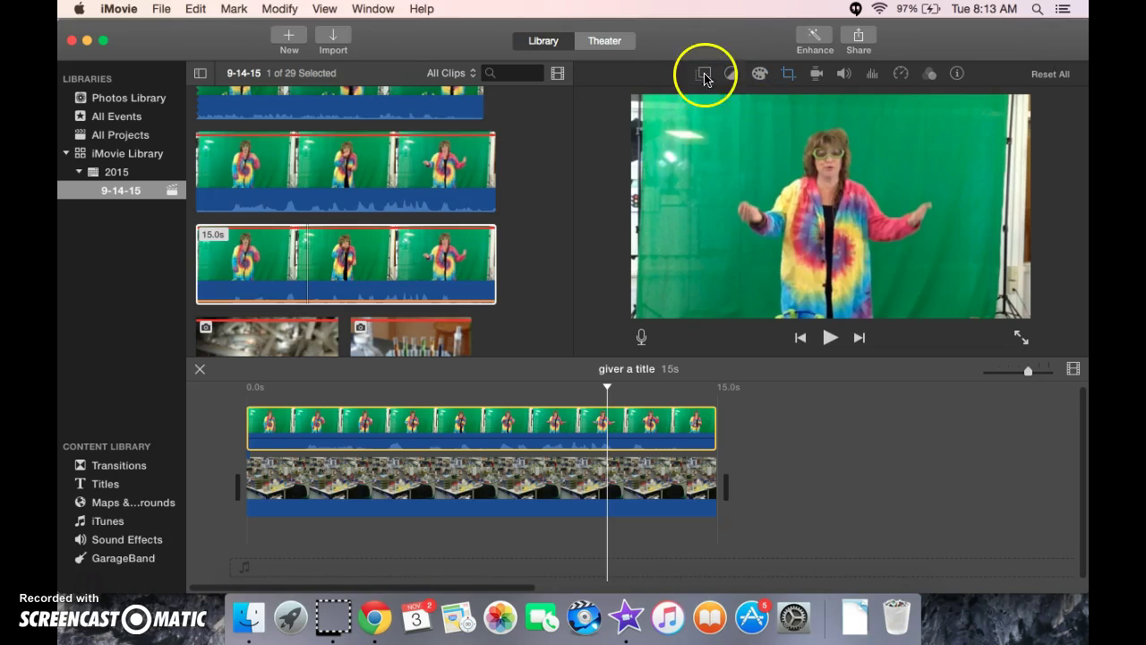
pyautogui.click(704, 75)
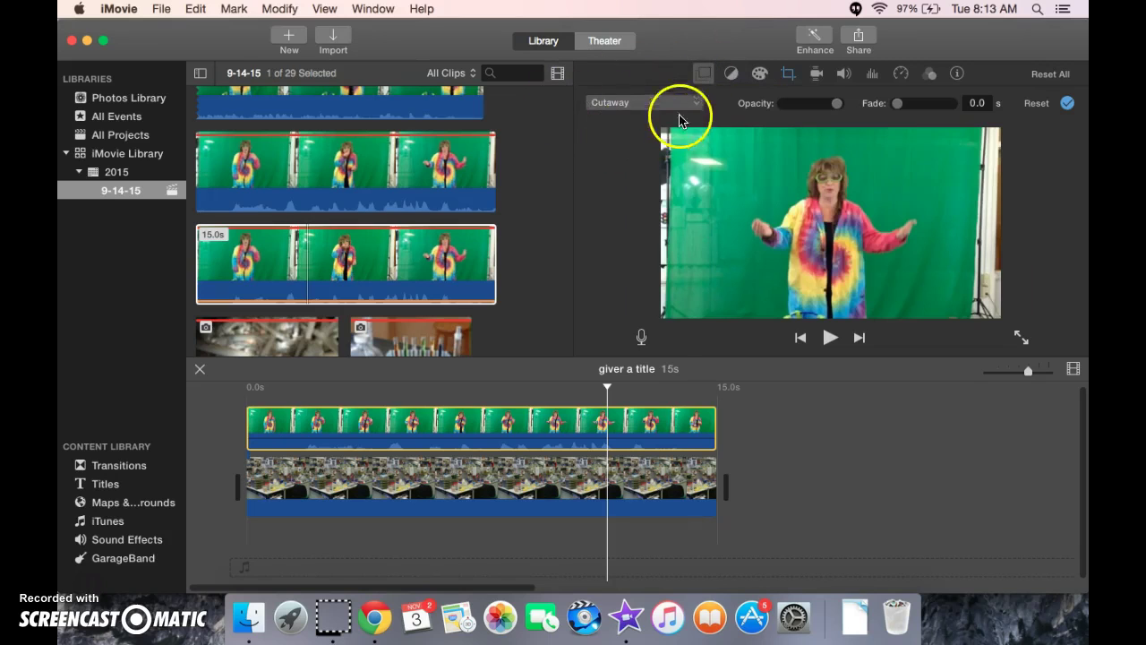
pyautogui.click(651, 104)
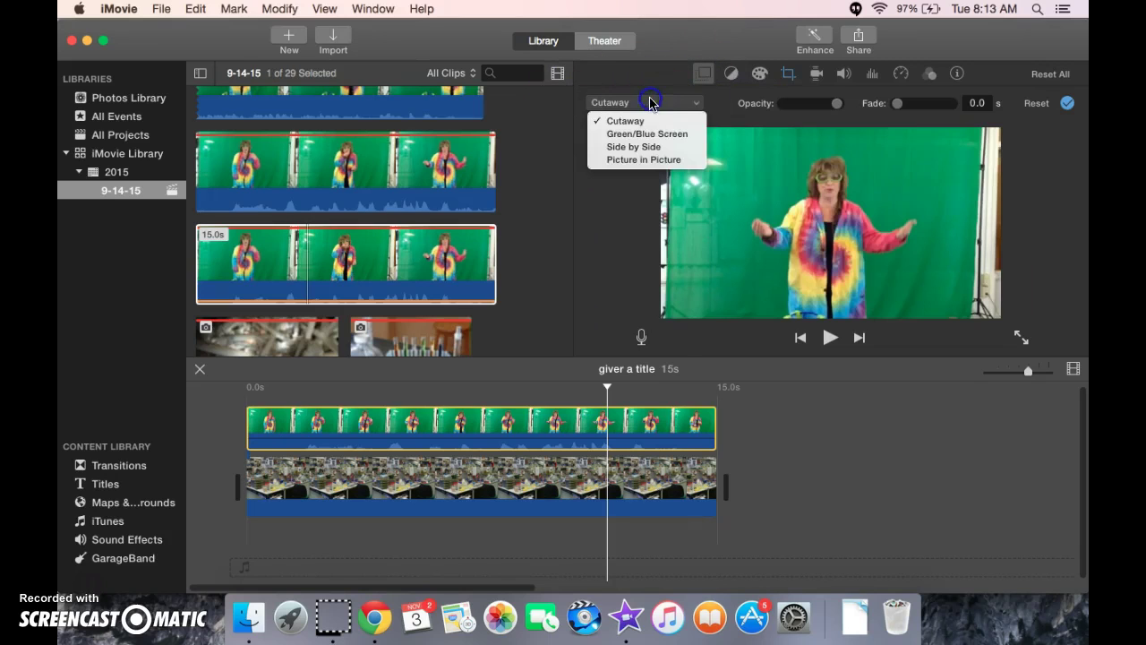
pyautogui.click(618, 134)
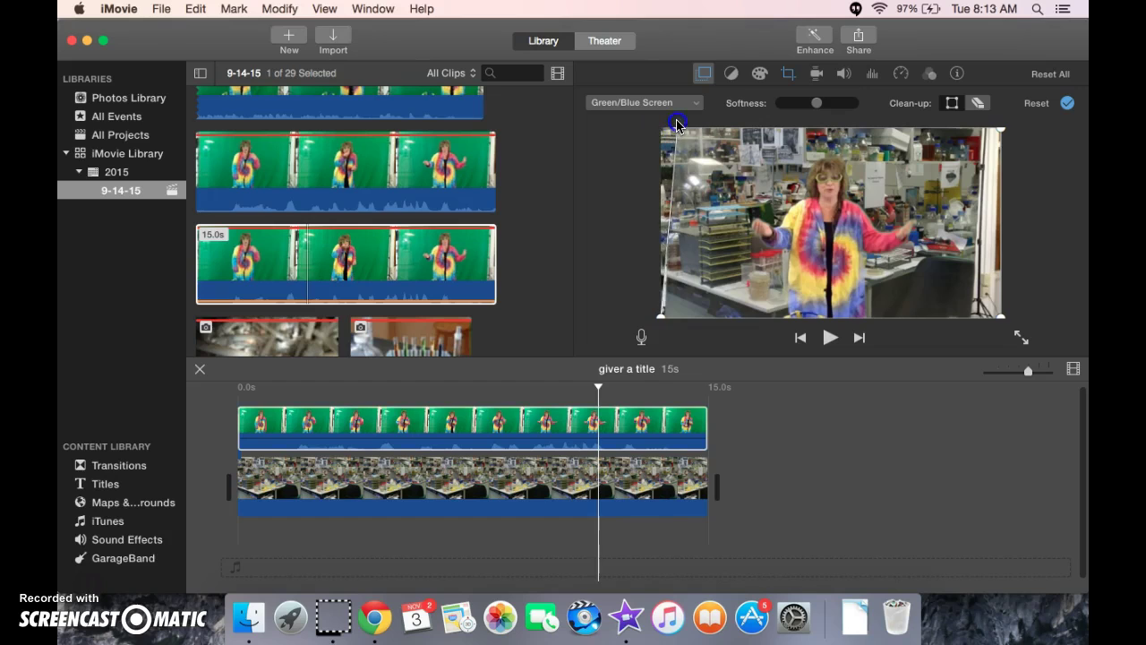
# Drag the Clean-up crop handles inward to trim the green left and right edges.
pyautogui.moveTo(677, 126); pyautogui.dragTo(677, 128)
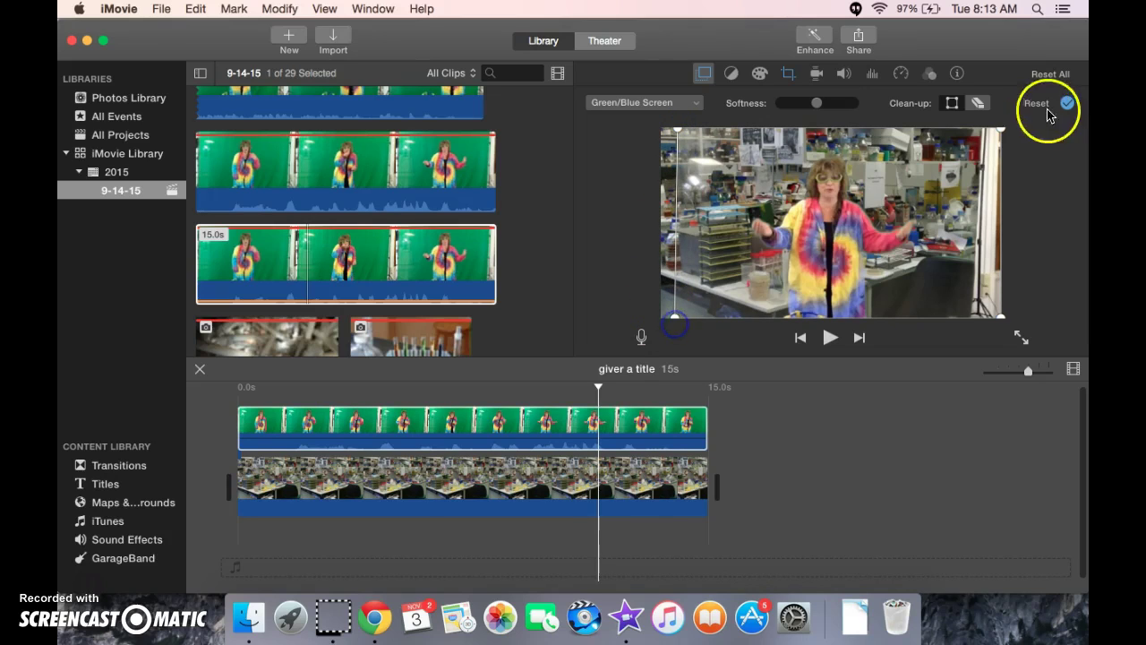
pyautogui.moveTo(1000, 320); pyautogui.dragTo(974, 331)
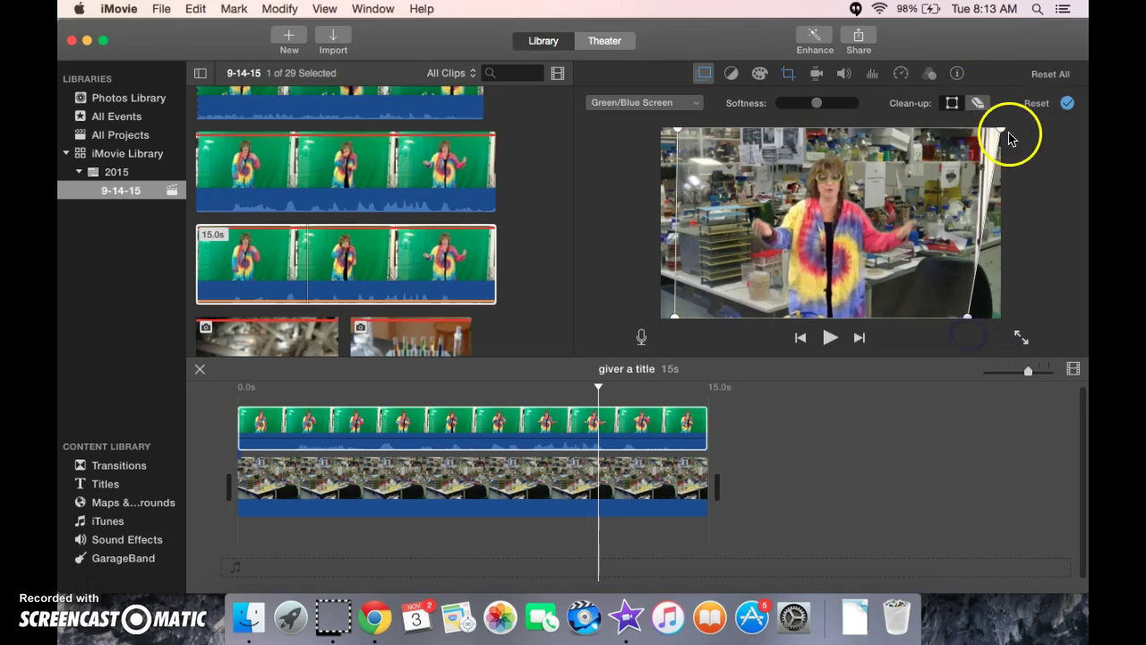
pyautogui.moveTo(1001, 133); pyautogui.dragTo(973, 125)
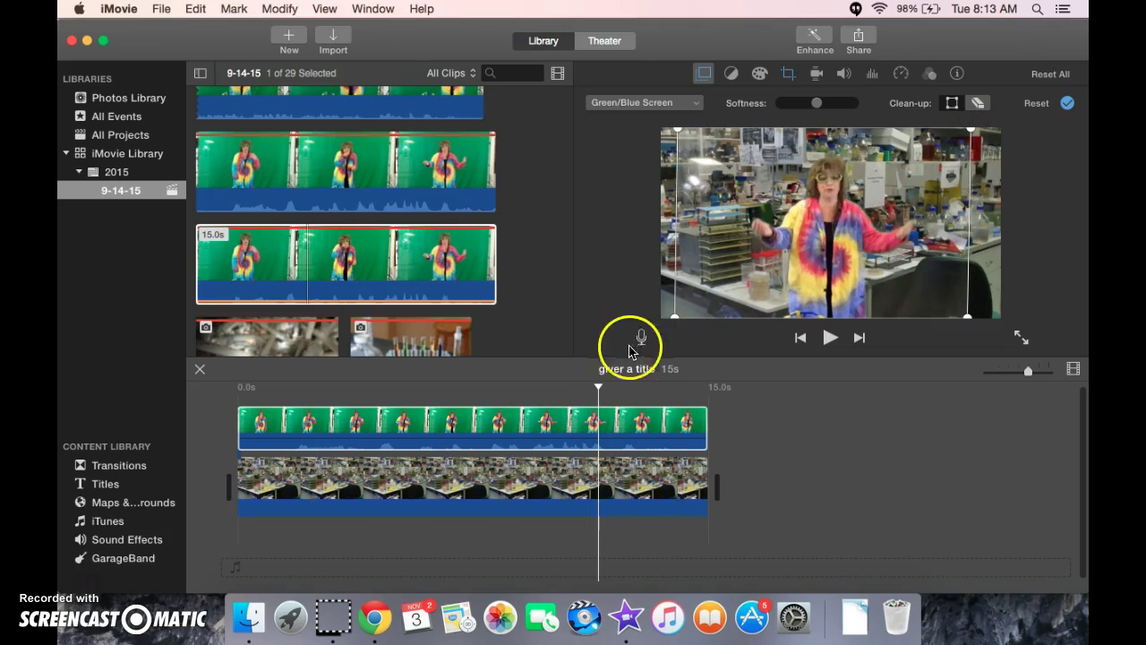
pyautogui.click(448, 428)
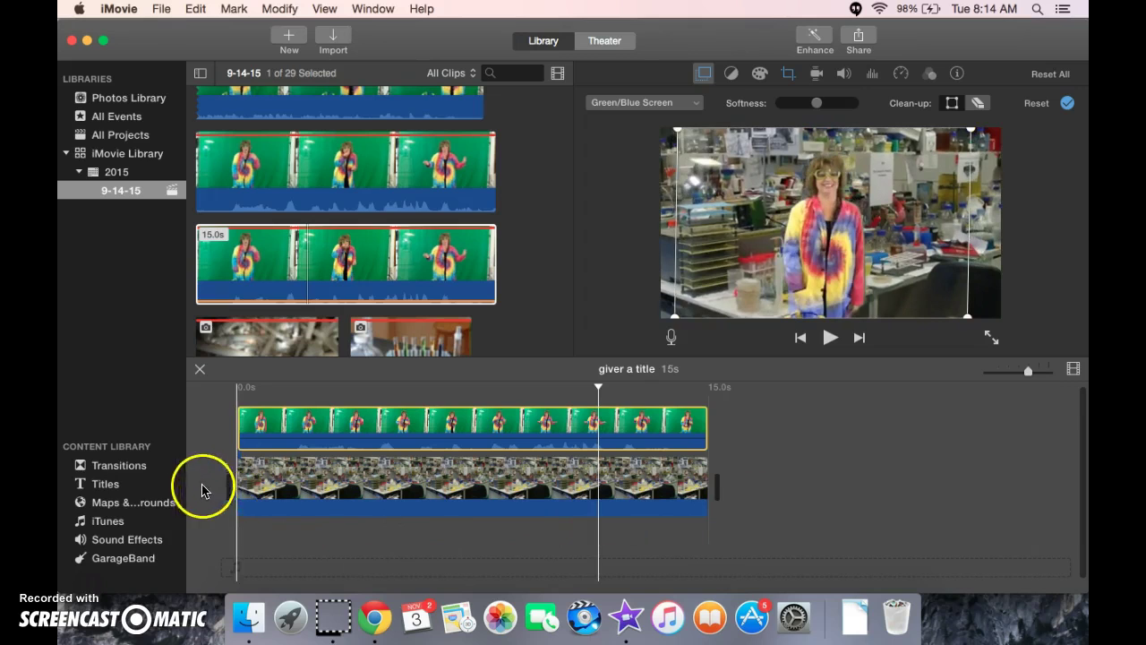
# Drag the Standard title to the timeline's start, adding a 4-second 'Title Text Here' clip.
pyautogui.click(94, 485)
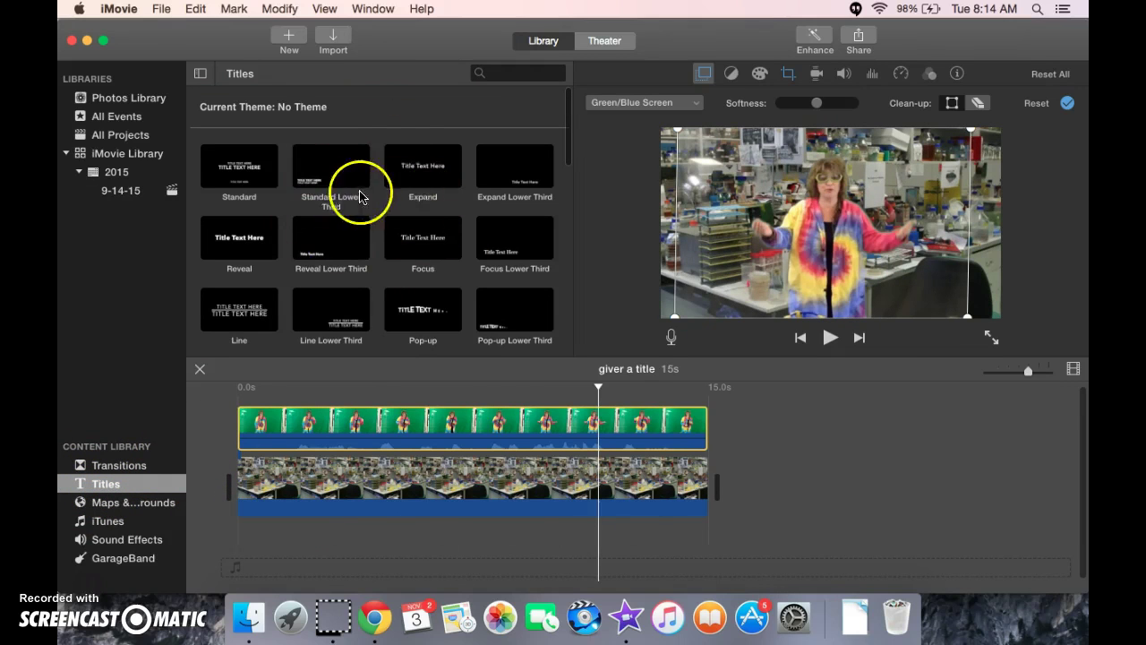
pyautogui.scroll(-2, 303, 259)
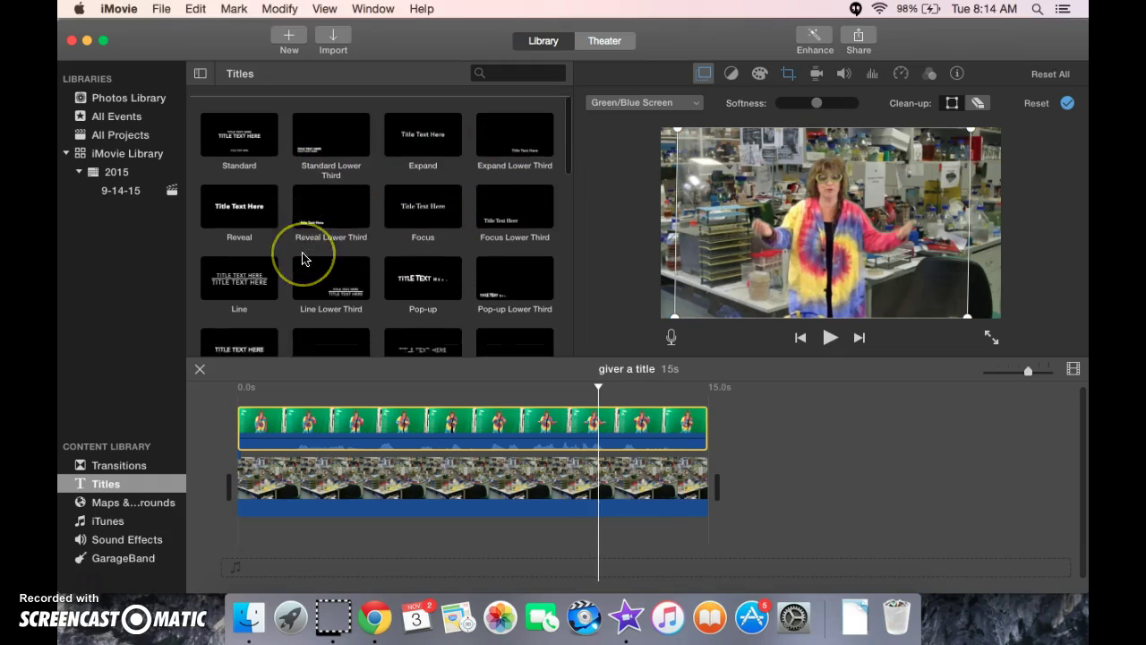
pyautogui.scroll(-3, 303, 258)
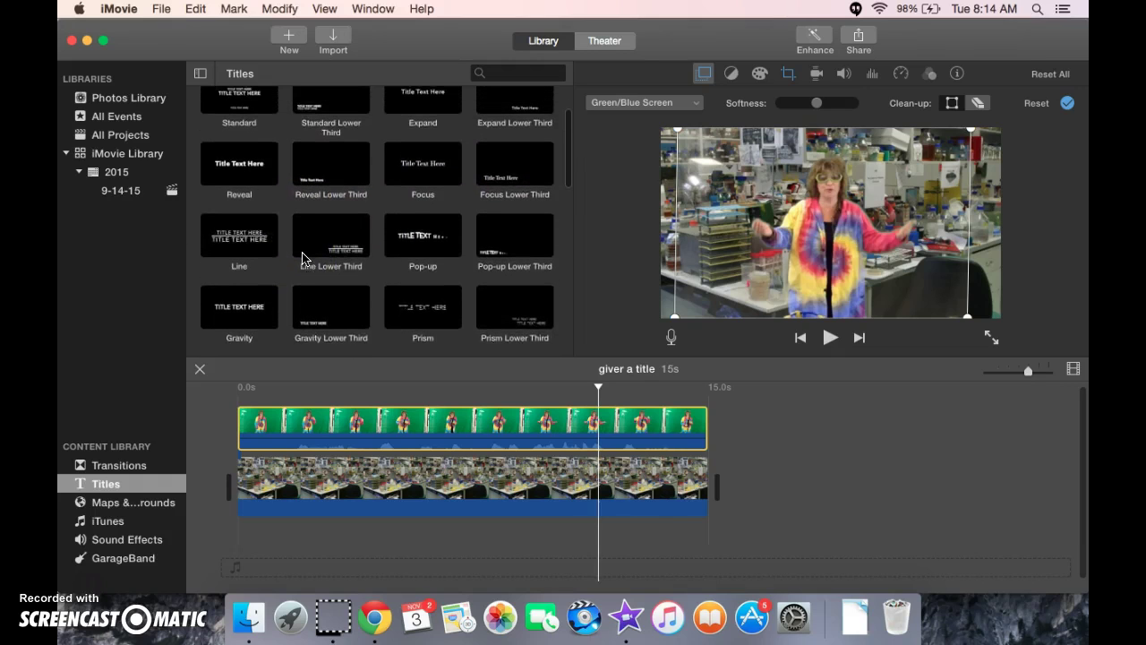
pyautogui.scroll(1, 302, 259)
pyautogui.scroll(2, 302, 259)
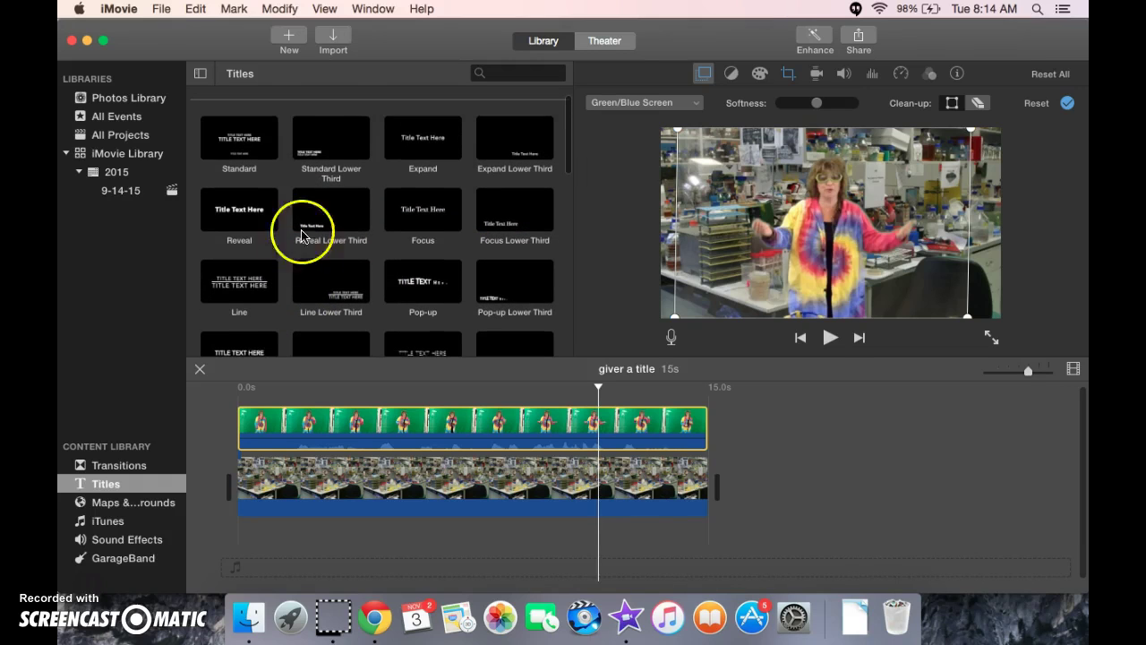
pyautogui.click(250, 144)
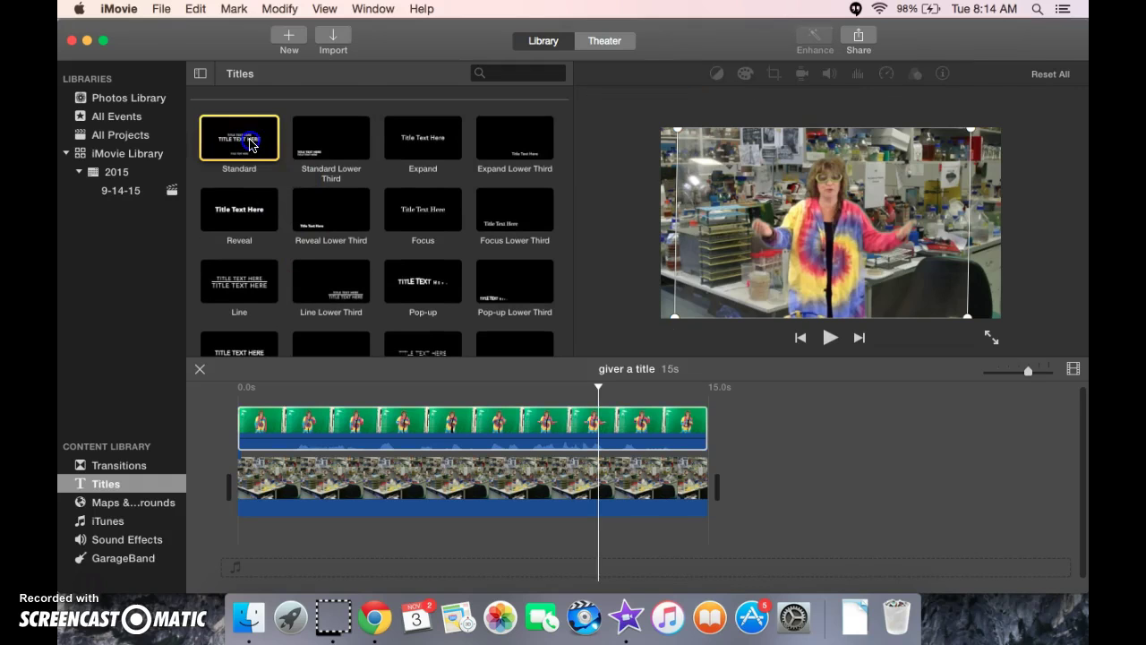
pyautogui.moveTo(250, 144); pyautogui.dragTo(247, 414)
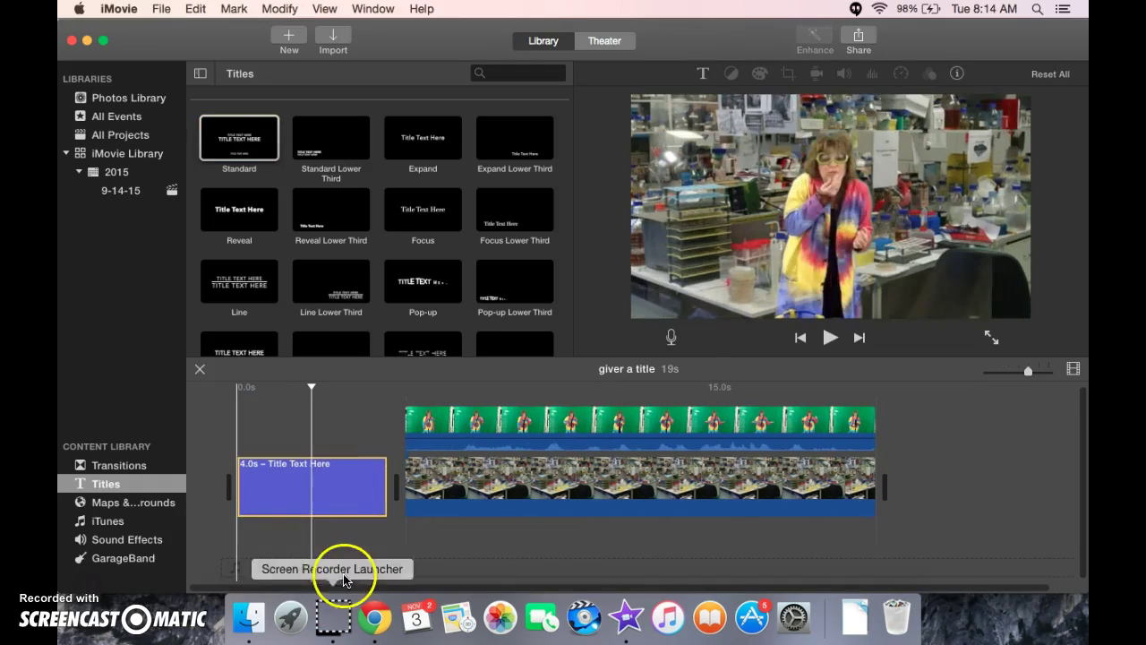
# Change the title's placeholder text to IMOVIE over BY THIS GUY, emptying the top line.
pyautogui.doubleClick(341, 482)
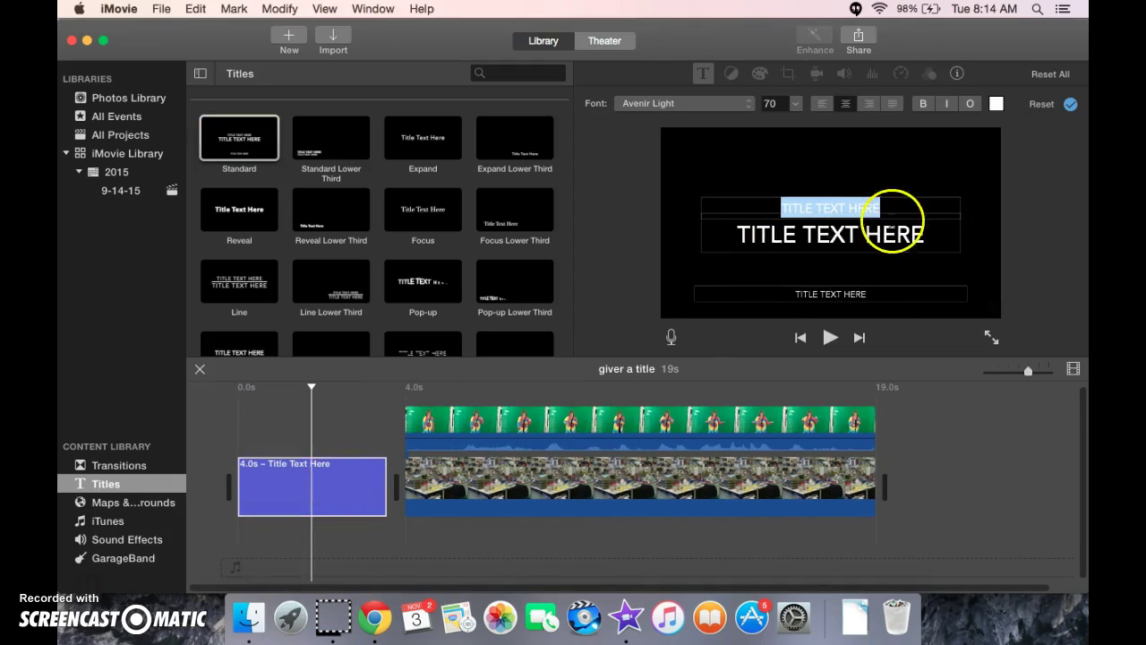
pyautogui.doubleClick(831, 235)
pyautogui.tripleClick(830, 235)
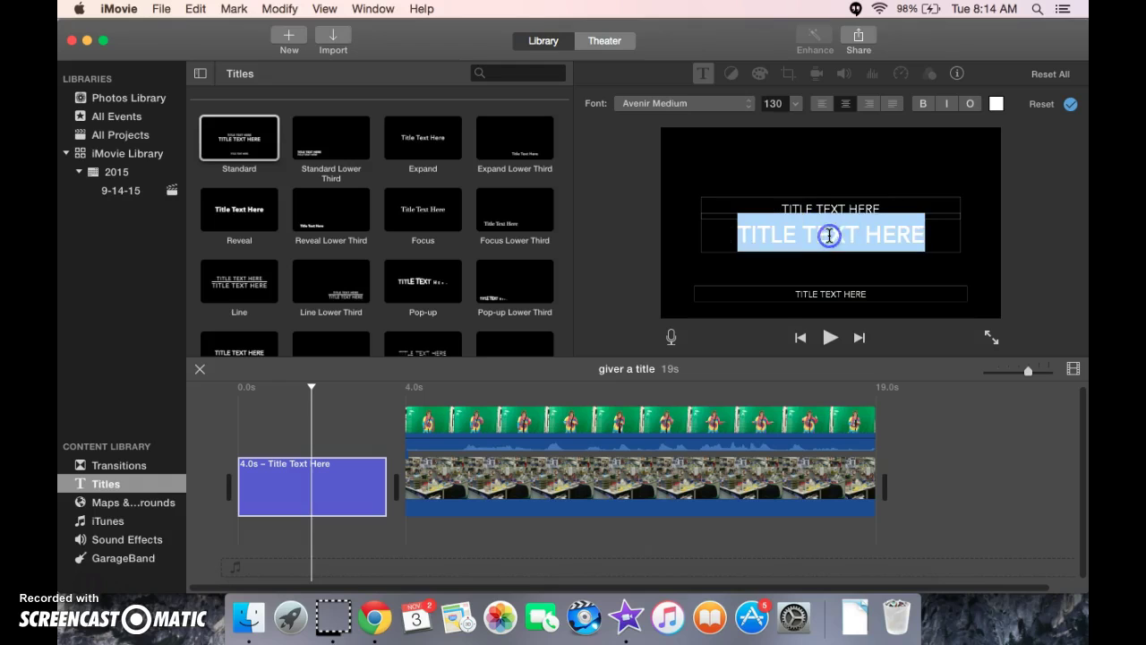
pyautogui.press('BackSpace')
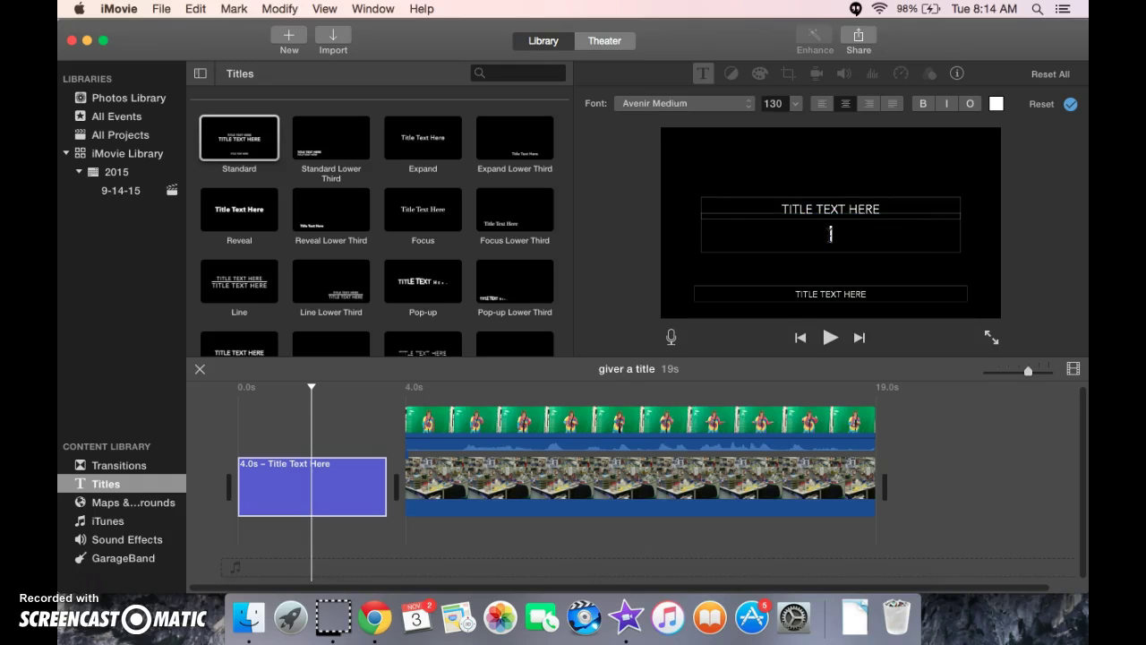
pyautogui.click(842, 195)
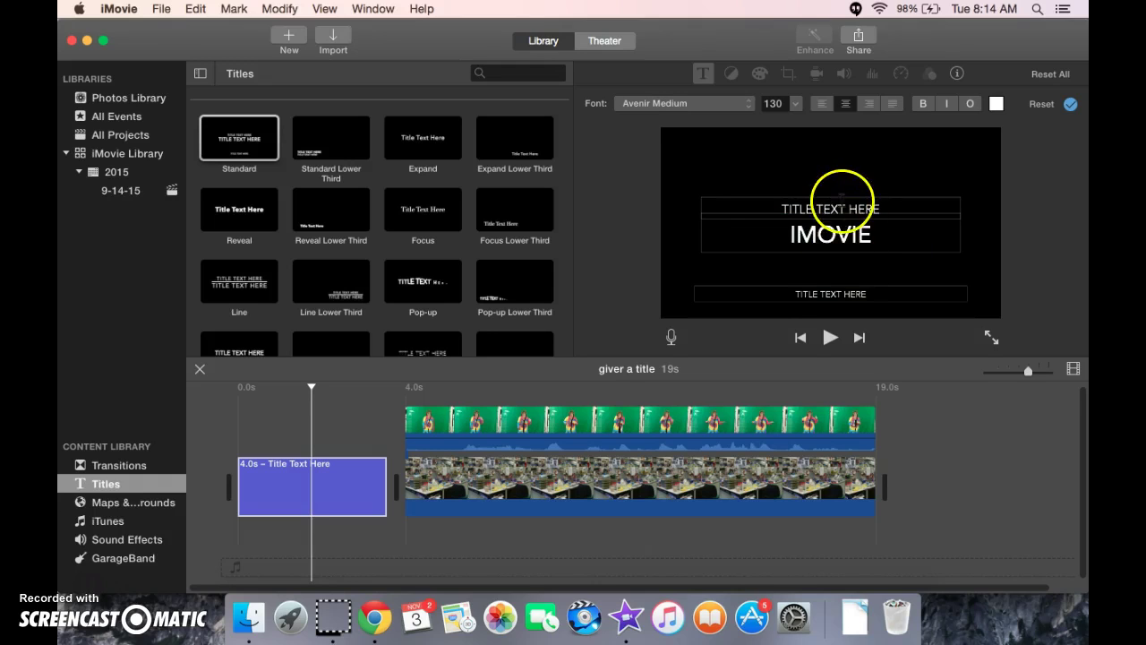
pyautogui.doubleClick(835, 208)
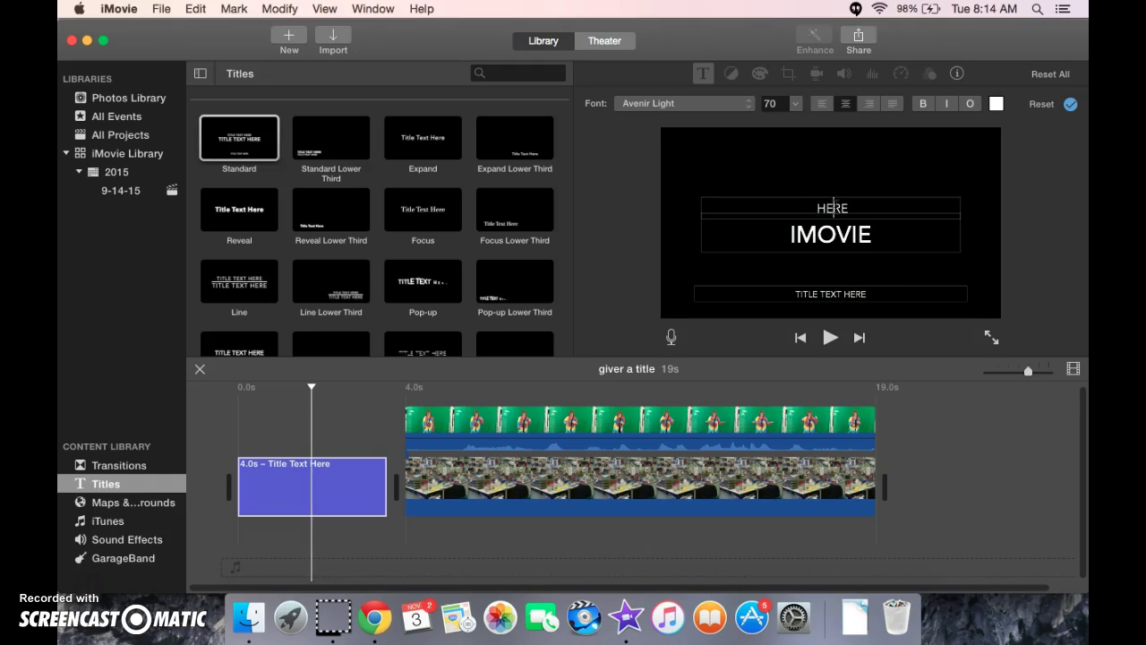
pyautogui.click(857, 296)
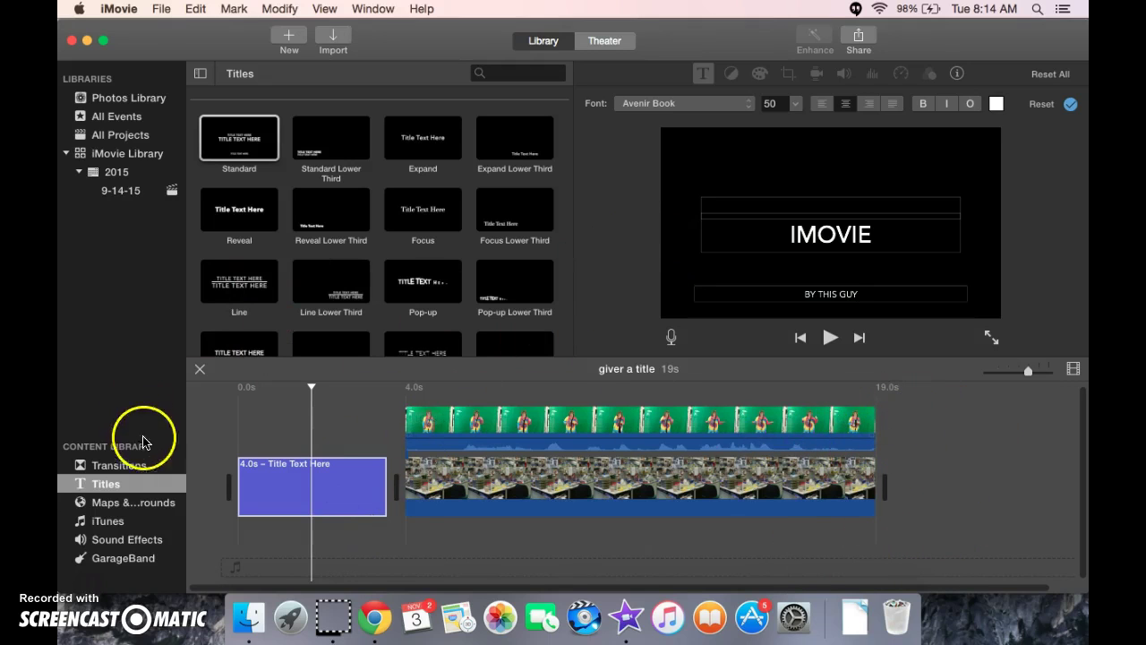
# Drag the Circle Close transition to the end of the green-screen video clip.
pyautogui.click(119, 466)
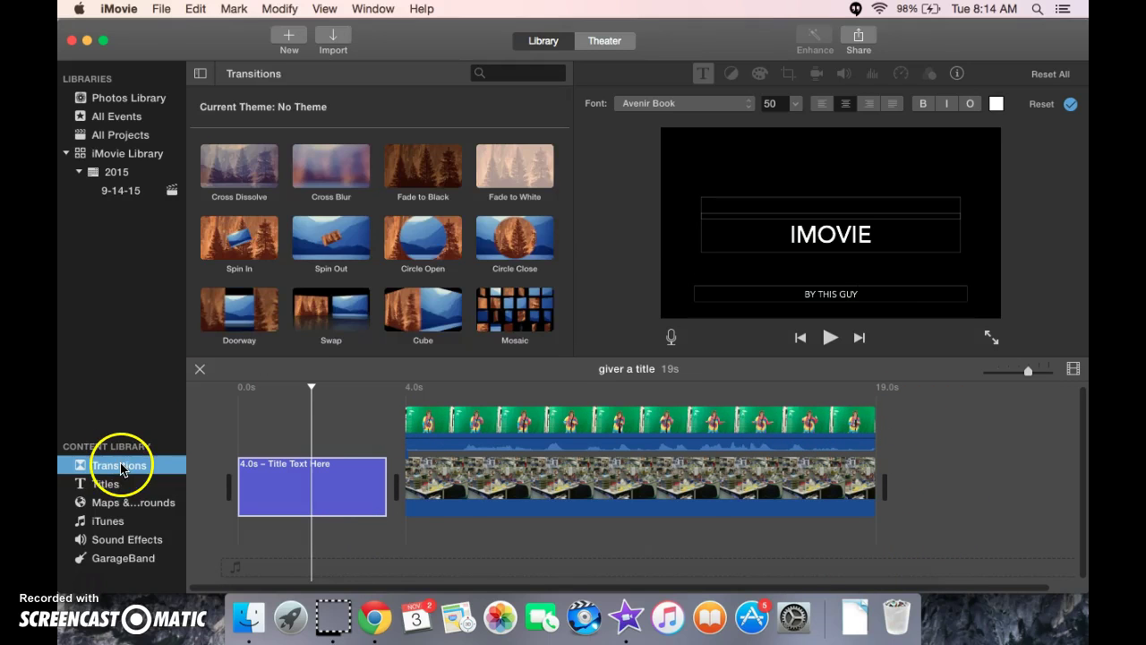
pyautogui.click(425, 240)
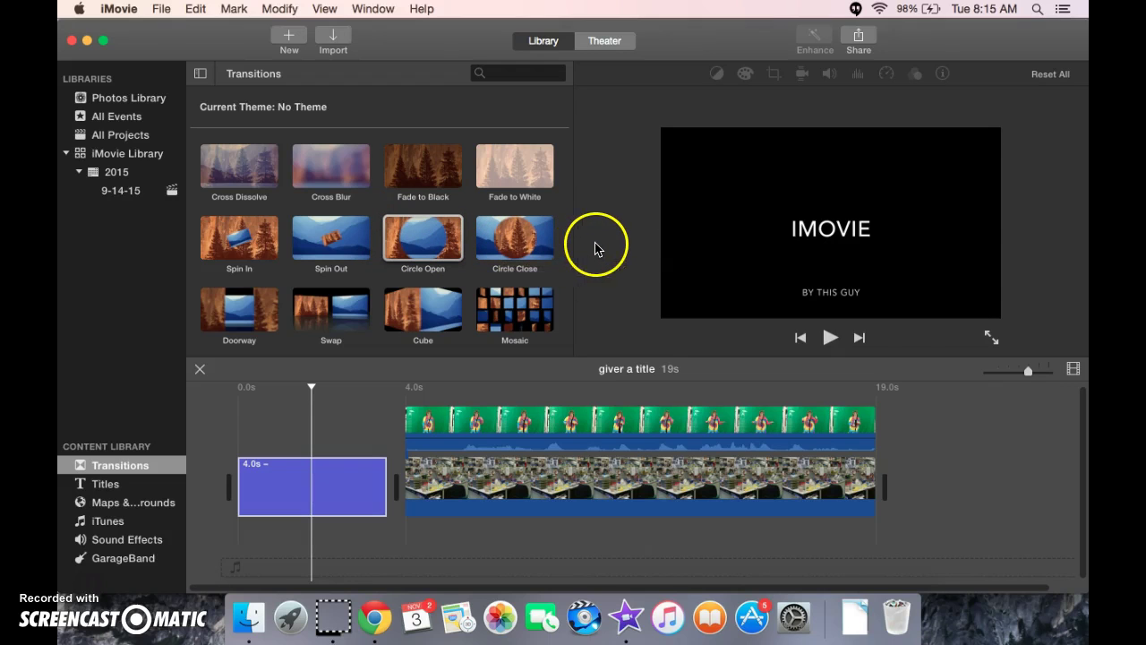
pyautogui.click(525, 243)
pyautogui.moveTo(525, 242); pyautogui.dragTo(872, 486)
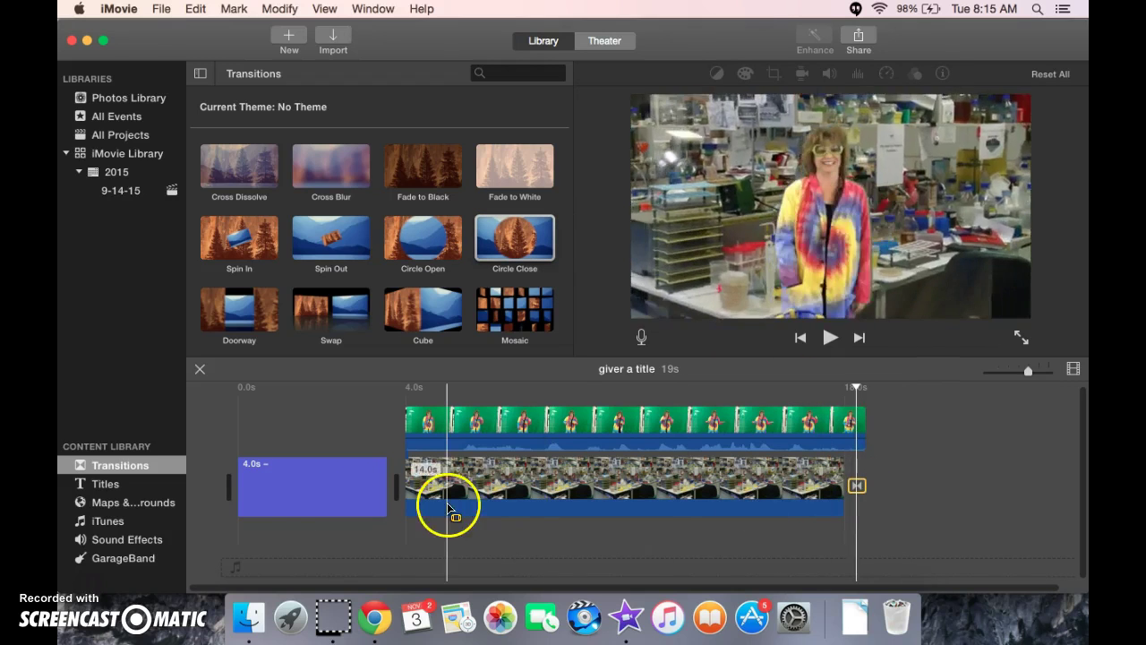
# Bring up the Sound Effects library in the Content Library.
pyautogui.click(116, 540)
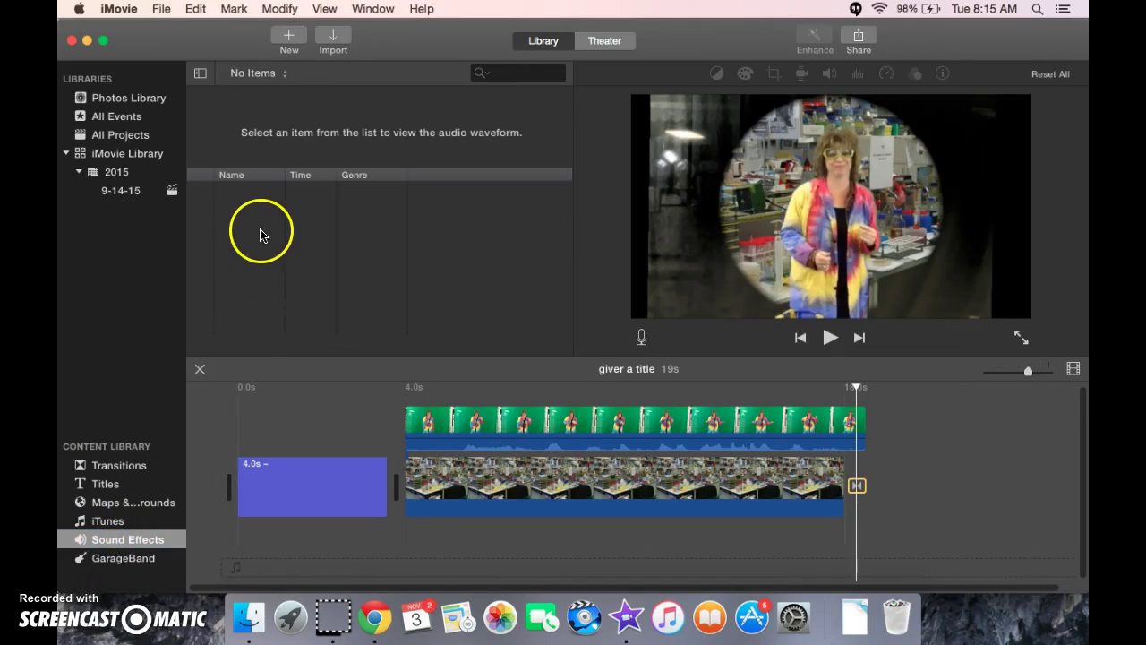
pyautogui.click(307, 248)
pyautogui.moveTo(305, 248); pyautogui.dragTo(299, 77)
pyautogui.click(315, 231)
# Switch to the Booms folder and preview the Booming Reverse 02 sound.
pyautogui.click(299, 75)
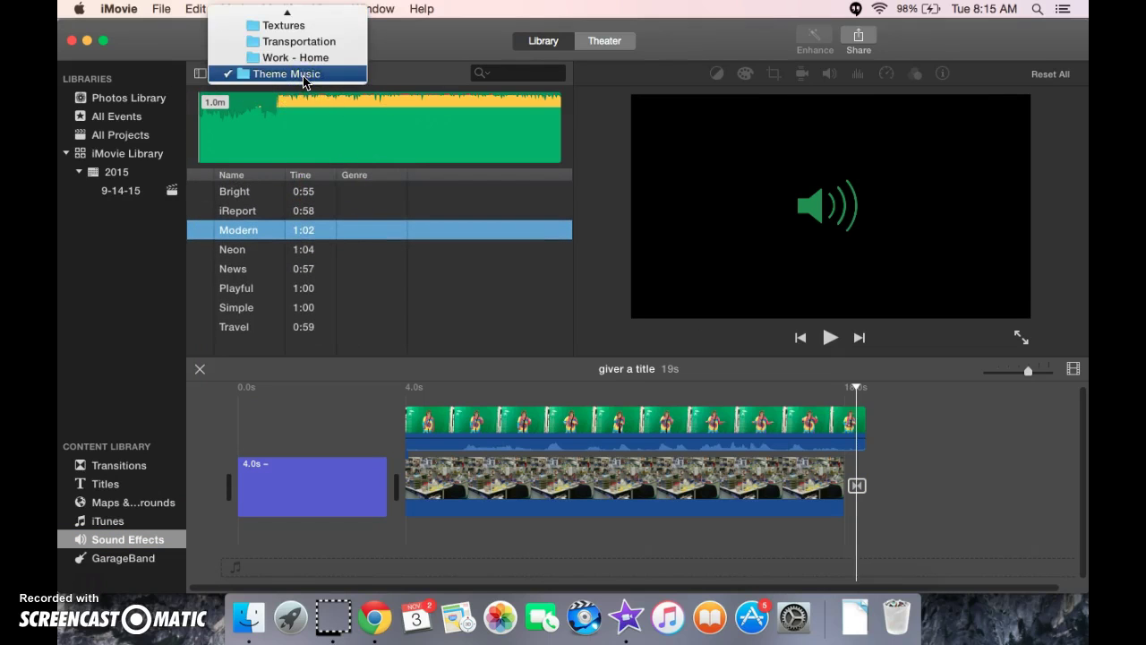
pyautogui.scroll(2, 290, 26)
pyautogui.scroll(5, 292, 107)
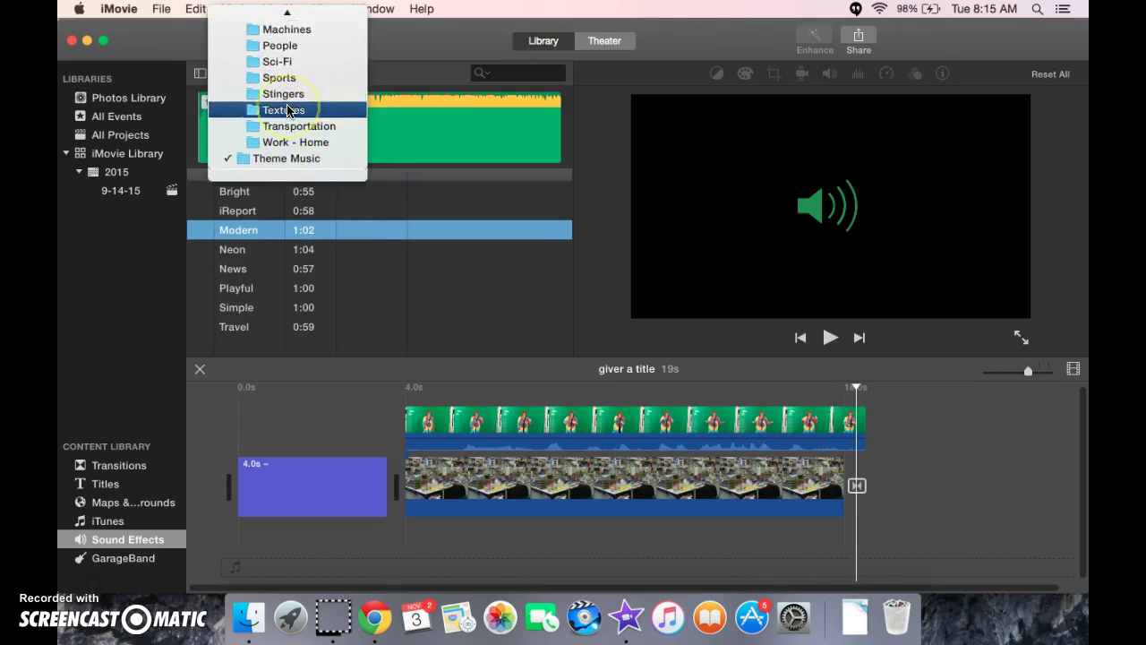
pyautogui.scroll(1, 288, 109)
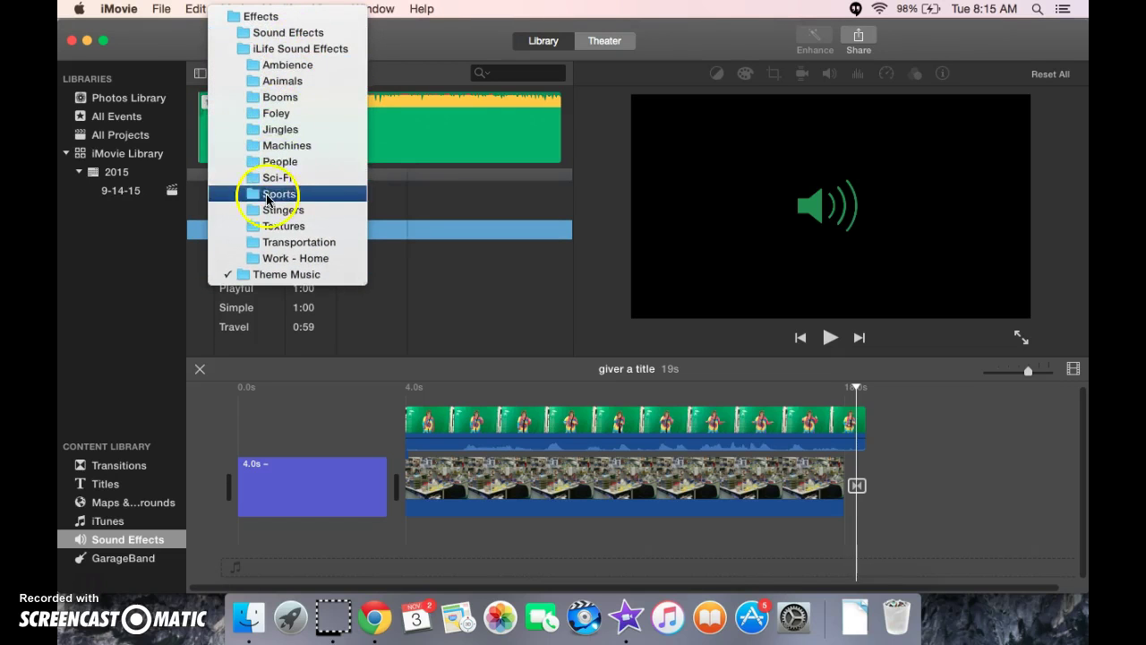
pyautogui.click(285, 98)
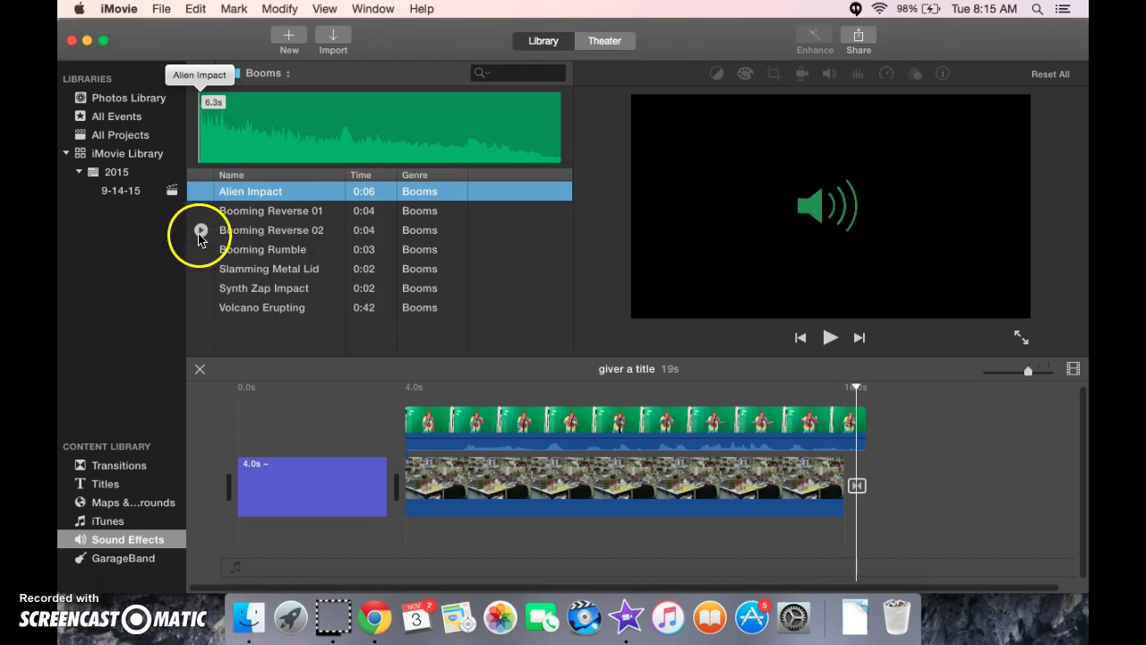
pyautogui.click(199, 234)
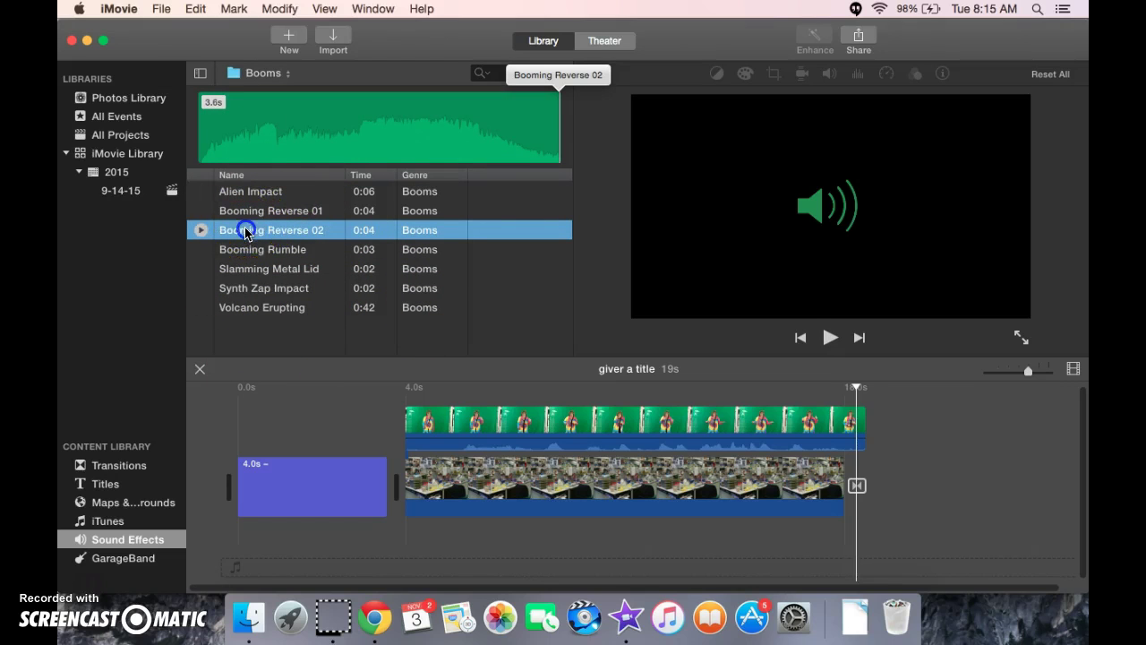
# Place Booming Reverse 02 beneath the opening title clip at the movie's start.
pyautogui.moveTo(245, 234); pyautogui.dragTo(254, 428)
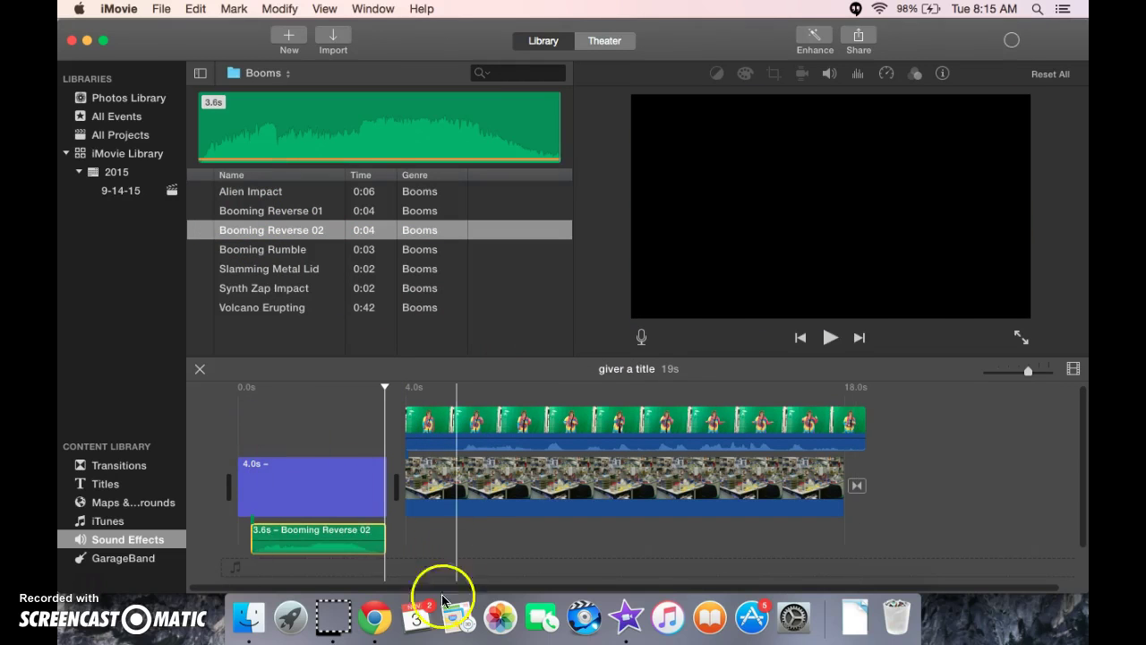